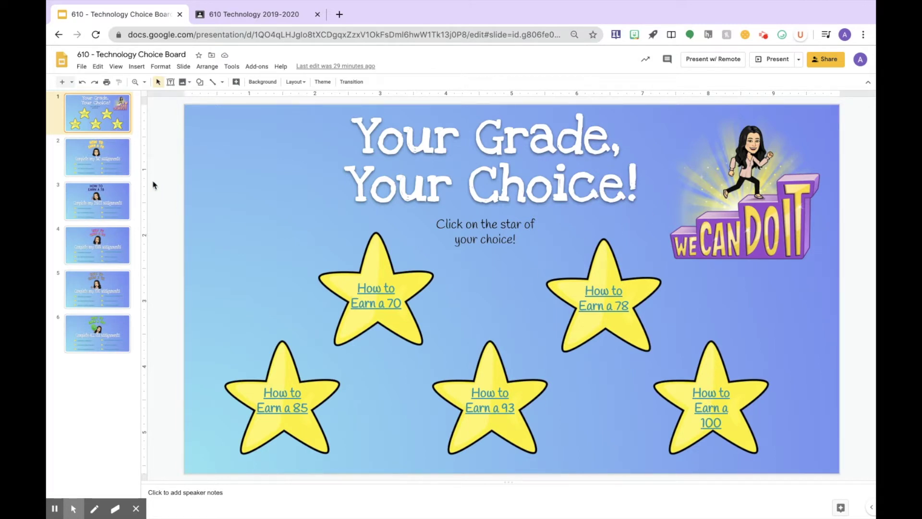
- Check which grade slide each title-slide star (70, 78, 85, 93, 100) links to
{"action": "left_click", "coordinate": [121, 173]}
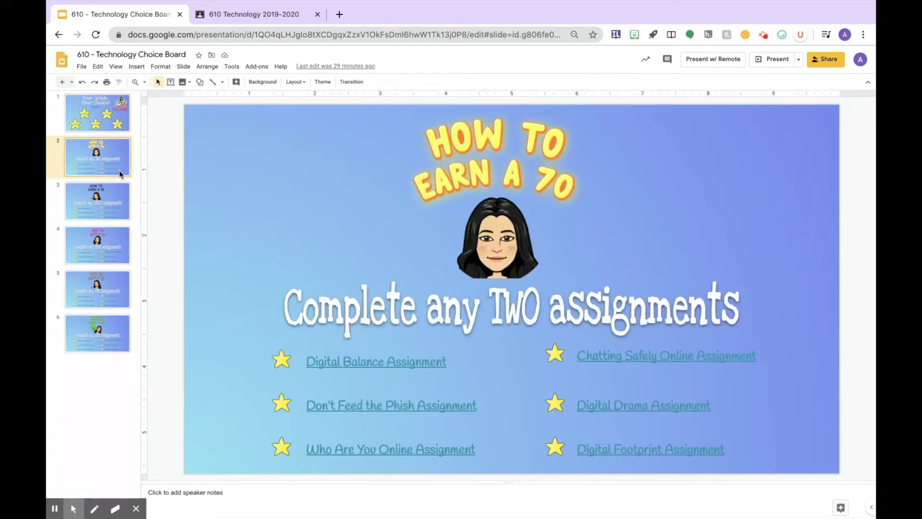
{"action": "left_click", "coordinate": [106, 128]}
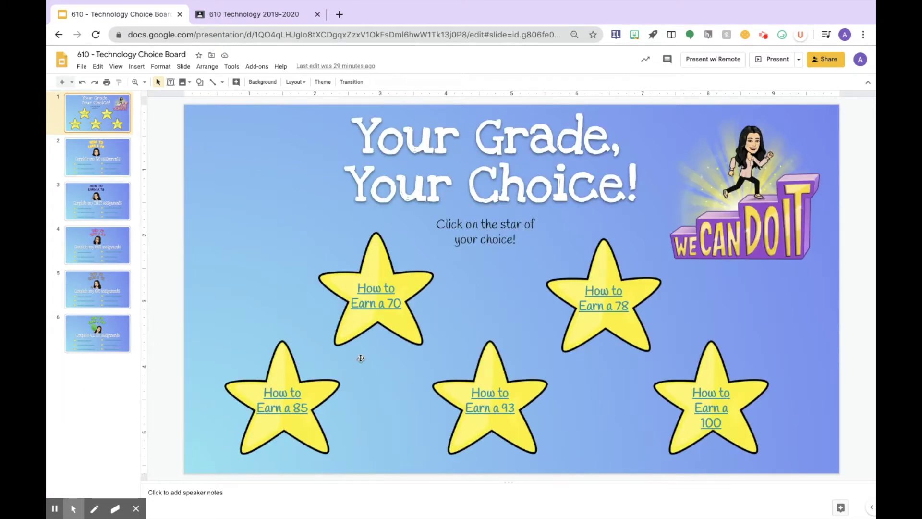
{"action": "left_click", "coordinate": [283, 402]}
{"action": "left_click", "coordinate": [387, 303]}
{"action": "left_click", "coordinate": [495, 404]}
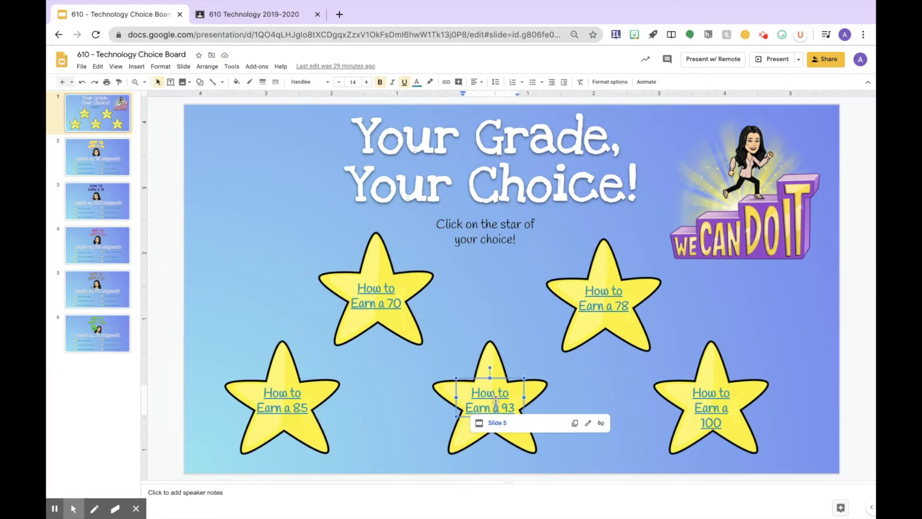
{"action": "left_click", "coordinate": [621, 301]}
{"action": "left_click", "coordinate": [713, 409]}
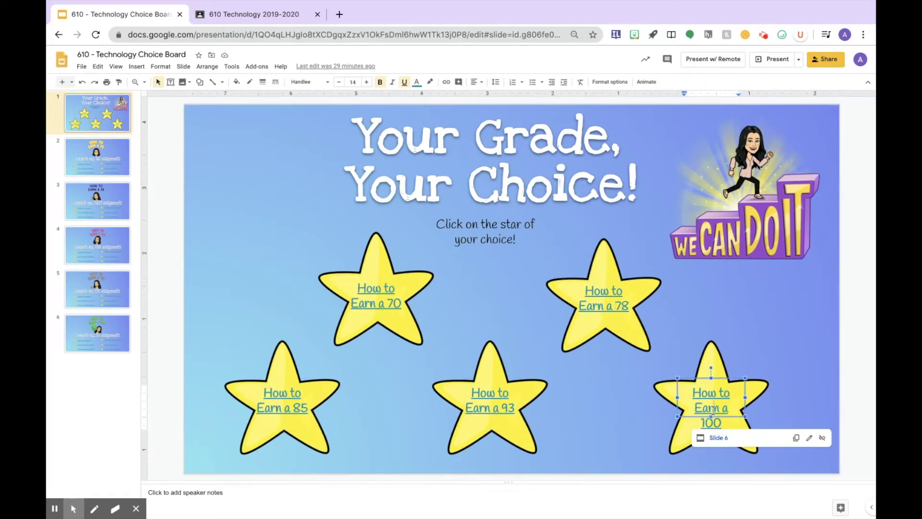
- Confirm the Earn a 70 star links to slide 2, then select that slide's title image
{"action": "left_click", "coordinate": [382, 288]}
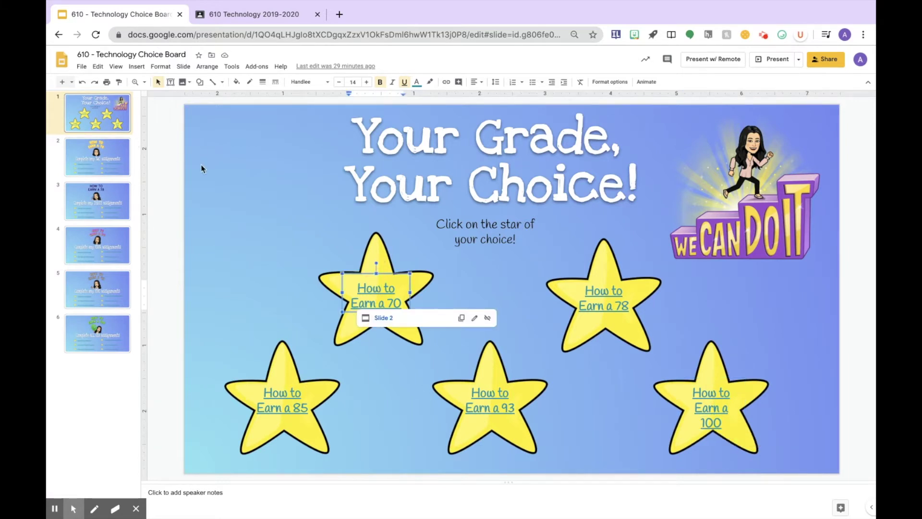
{"action": "left_click", "coordinate": [123, 156]}
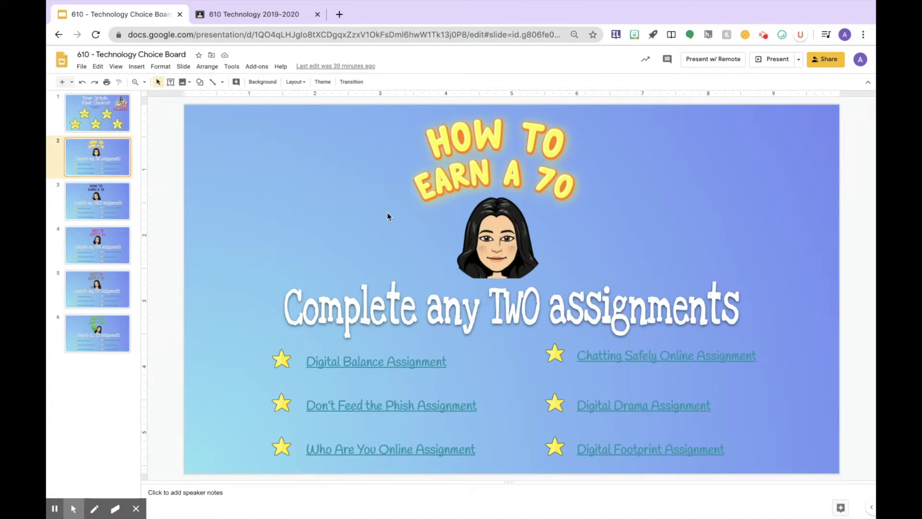
{"action": "left_click", "coordinate": [498, 202]}
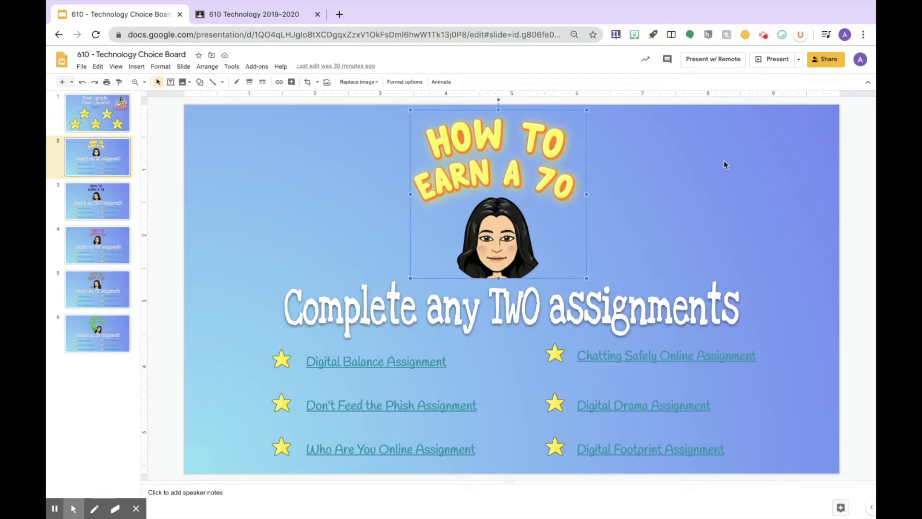
- Search Bitmoji stickers for 'how to earn a 70'
{"action": "left_click", "coordinate": [635, 35]}
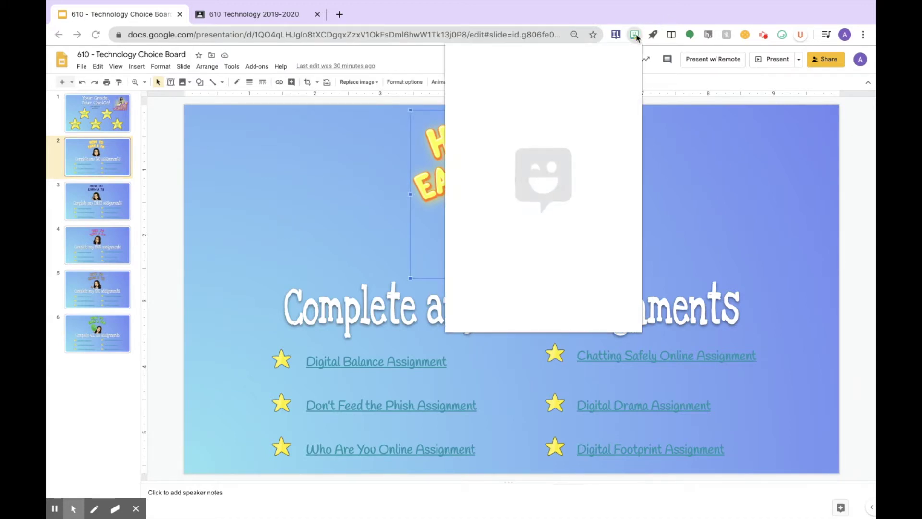
{"action": "type", "text": "how"}
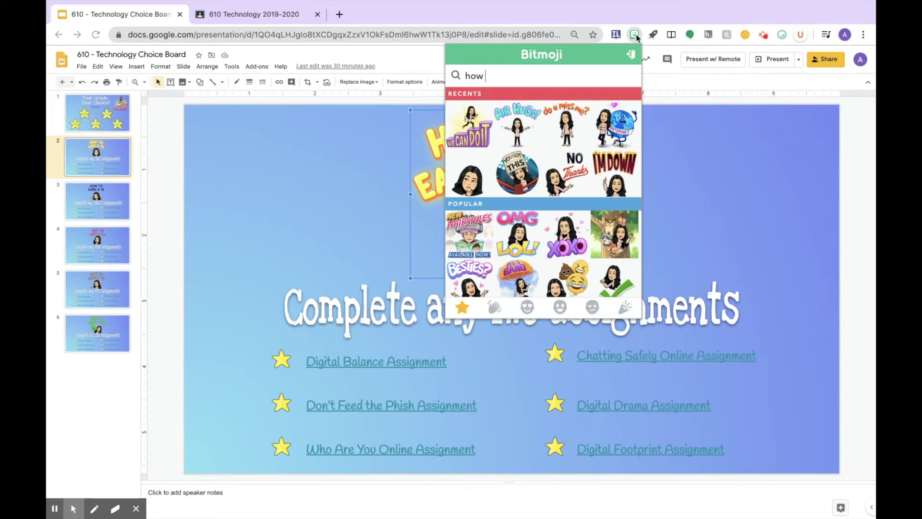
{"action": "type", "text": " to earn "}
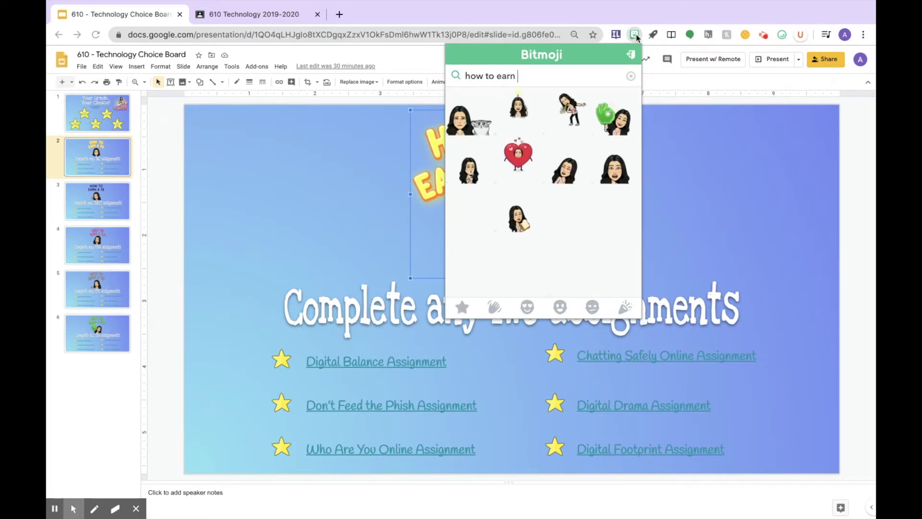
{"action": "type", "text": "a 70"}
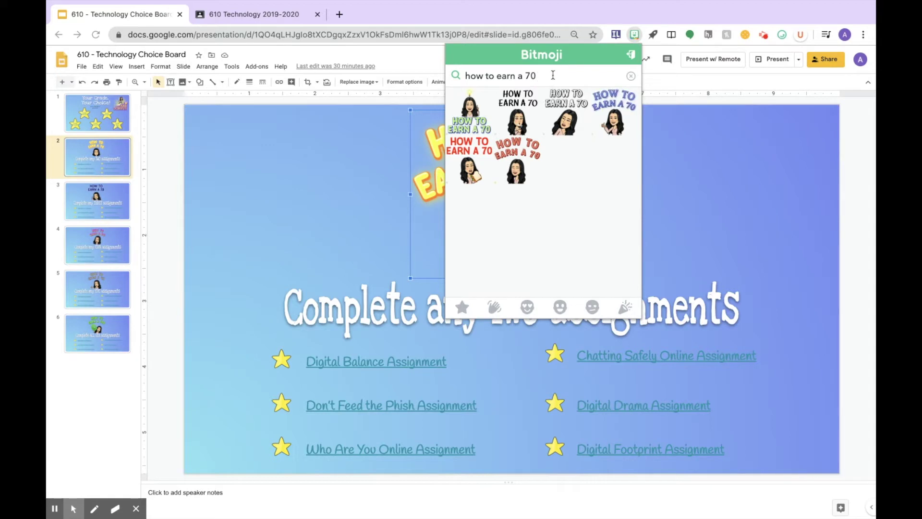
{"action": "left_click_drag", "start_coordinate": [553, 75], "coordinate": [464, 76]}
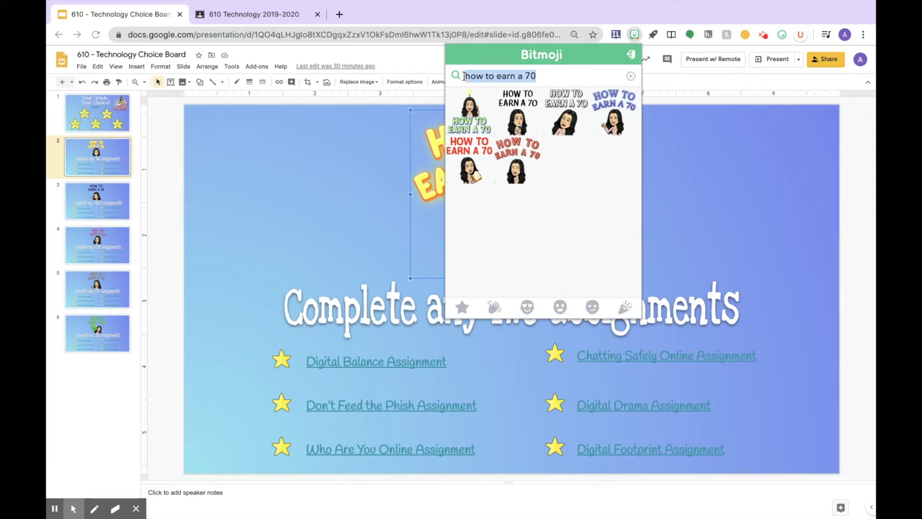
{"action": "key", "text": "ctrl+x"}
{"action": "key", "text": "ctrl+v"}
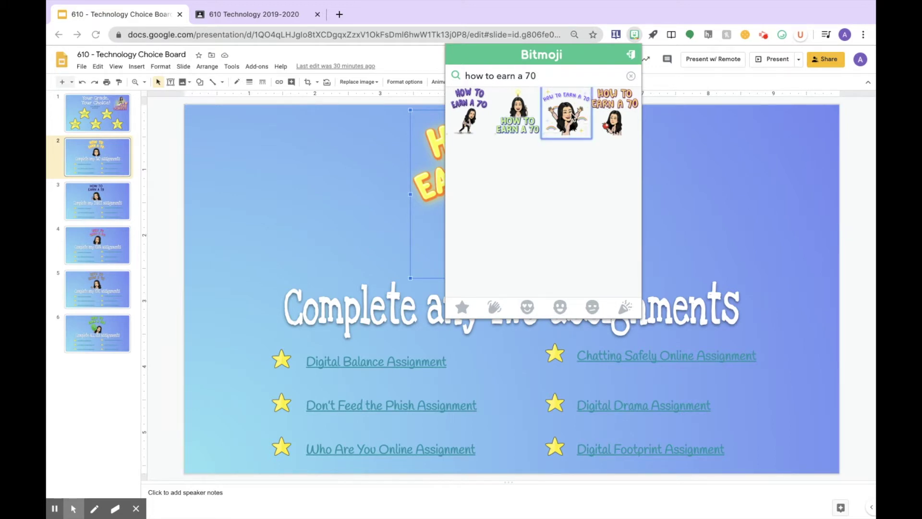
- Copy the rainbow Bitmoji sticker and paste it onto slide 2
{"action": "right_click", "coordinate": [572, 114]}
{"action": "left_click", "coordinate": [605, 141]}
{"action": "left_click", "coordinate": [318, 214]}
{"action": "left_click", "coordinate": [325, 215]}
{"action": "key", "text": "ctrl+v"}
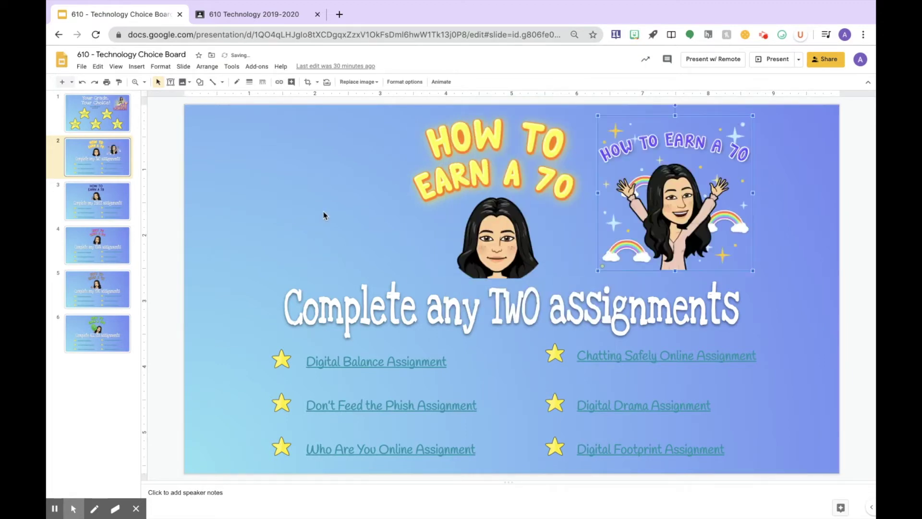
- Move the rainbow sticker to the slide's top left and crop its bottom edge slightly
{"action": "left_click_drag", "start_coordinate": [627, 220], "coordinate": [295, 225]}
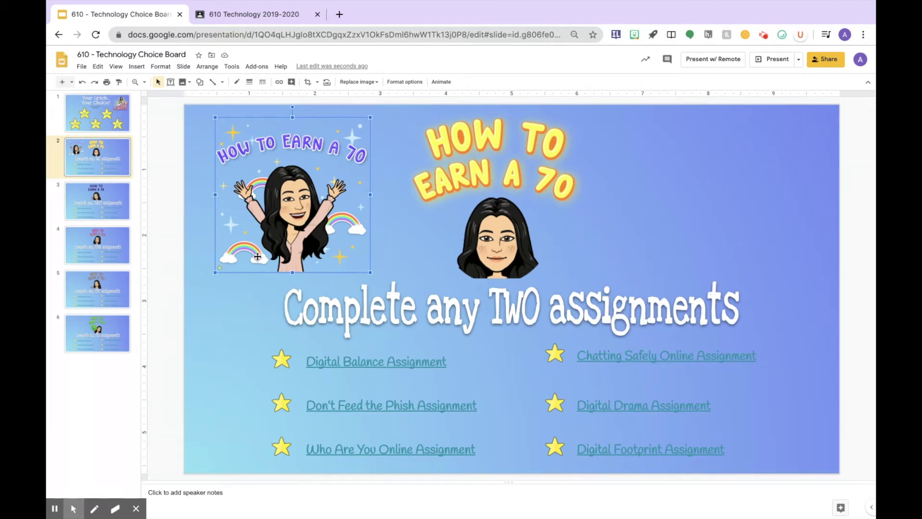
{"action": "left_click", "coordinate": [307, 82]}
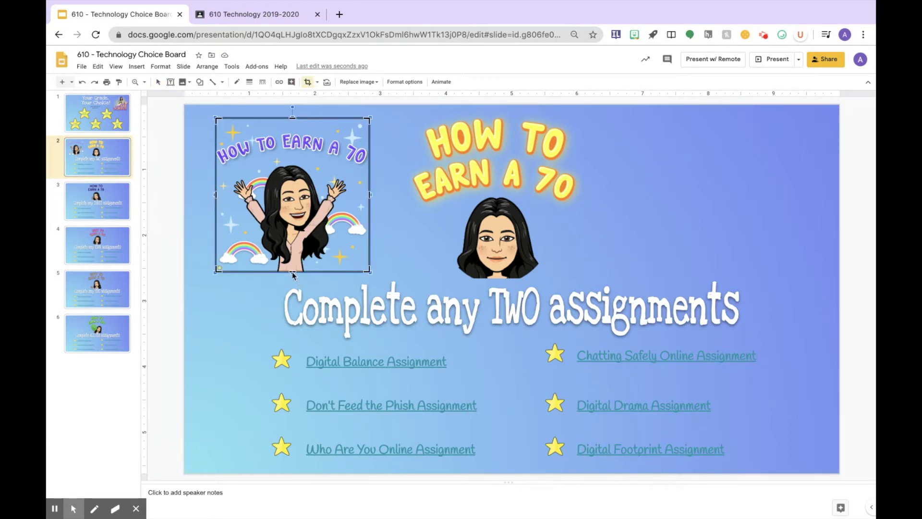
{"action": "left_click_drag", "start_coordinate": [293, 272], "coordinate": [293, 268]}
{"action": "key", "text": "Return"}
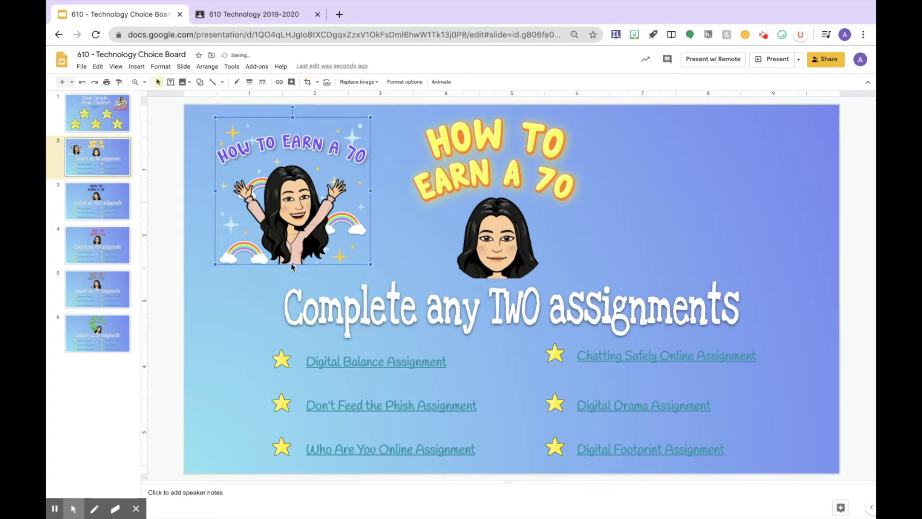
- Delete the pasted rainbow sticker from the slide
{"action": "left_click", "coordinate": [411, 243]}
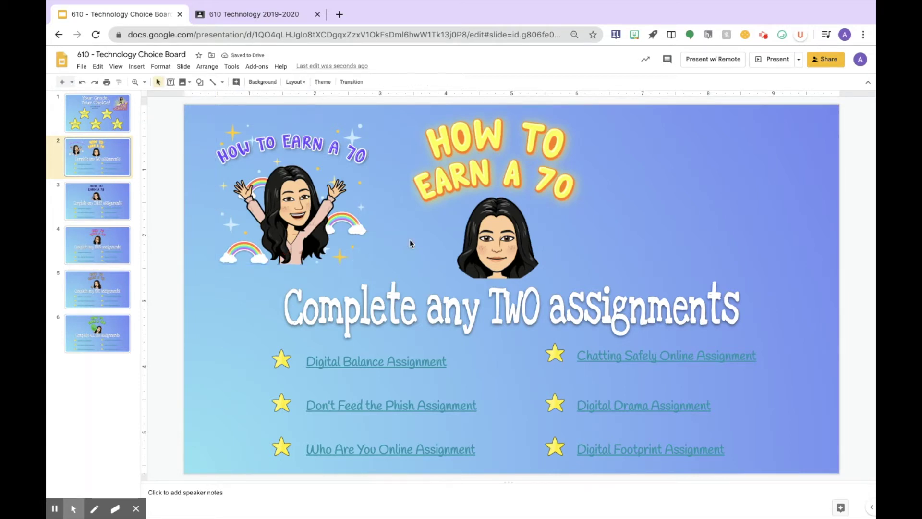
{"action": "left_click", "coordinate": [314, 224]}
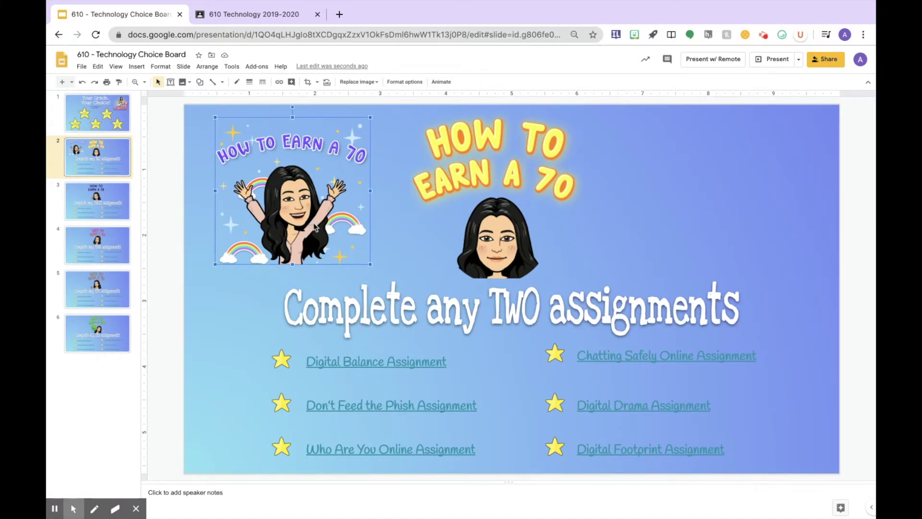
{"action": "key", "text": "Delete"}
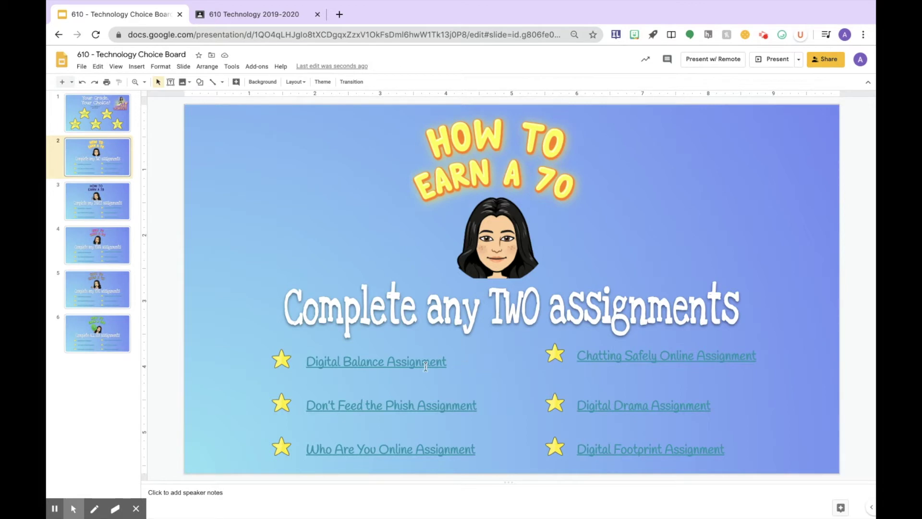
- Select the Digital Balance Assignment text and open its link for editing
{"action": "left_click", "coordinate": [452, 357]}
{"action": "left_click", "coordinate": [449, 362]}
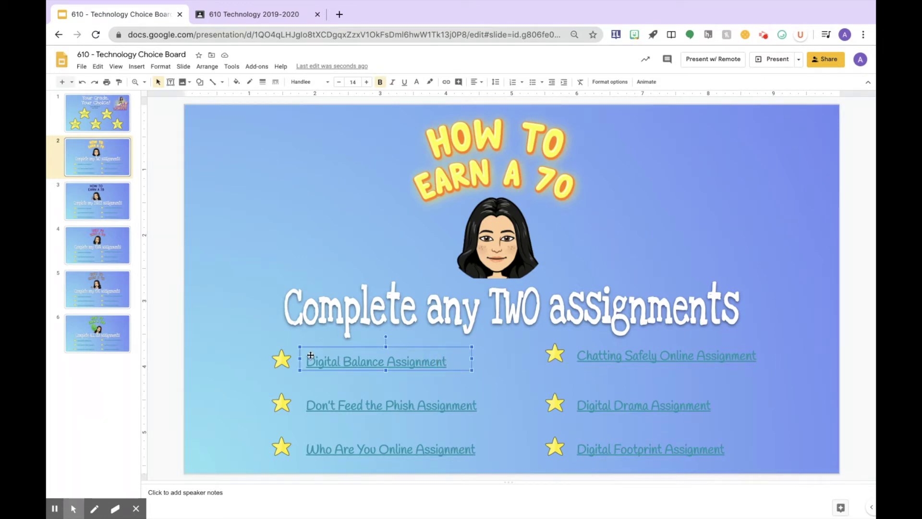
{"action": "left_click_drag", "start_coordinate": [308, 359], "coordinate": [457, 364]}
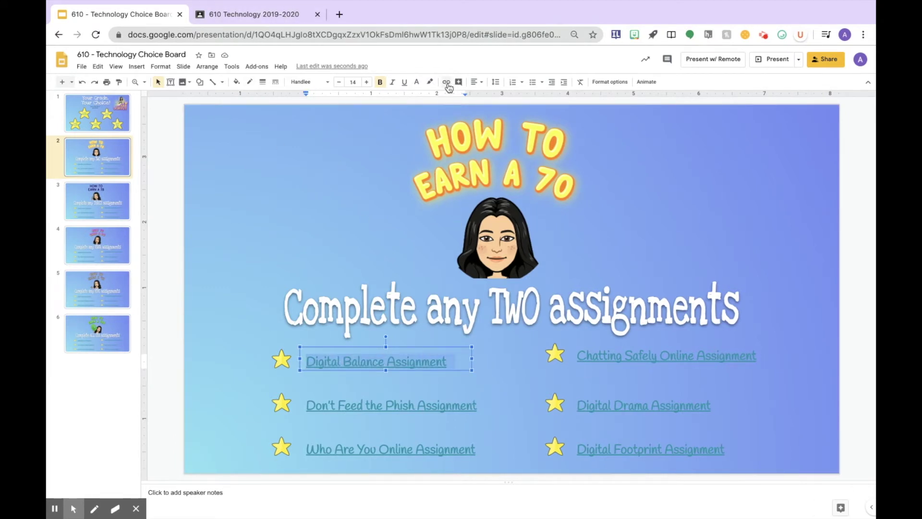
{"action": "right_click", "coordinate": [419, 362]}
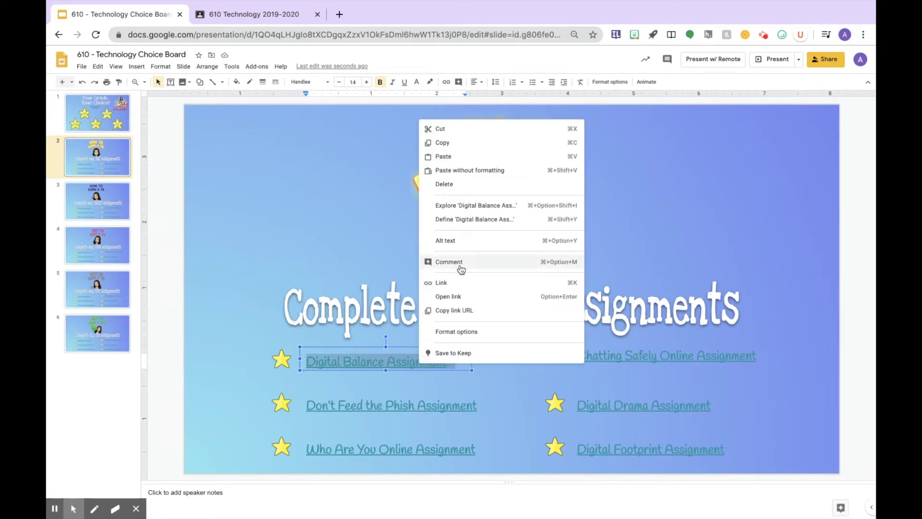
{"action": "left_click", "coordinate": [460, 284]}
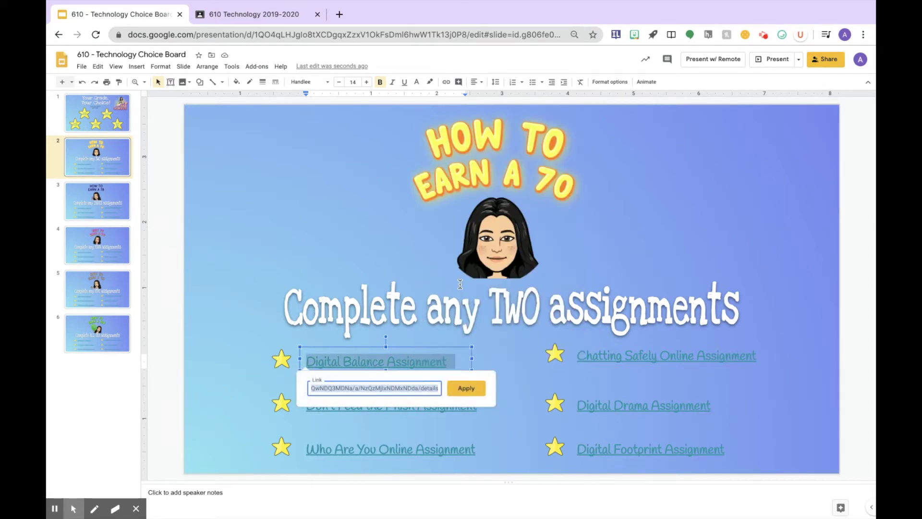
- Erase the old address from the link field and go to the Google Classroom class stream
{"action": "left_click", "coordinate": [381, 389]}
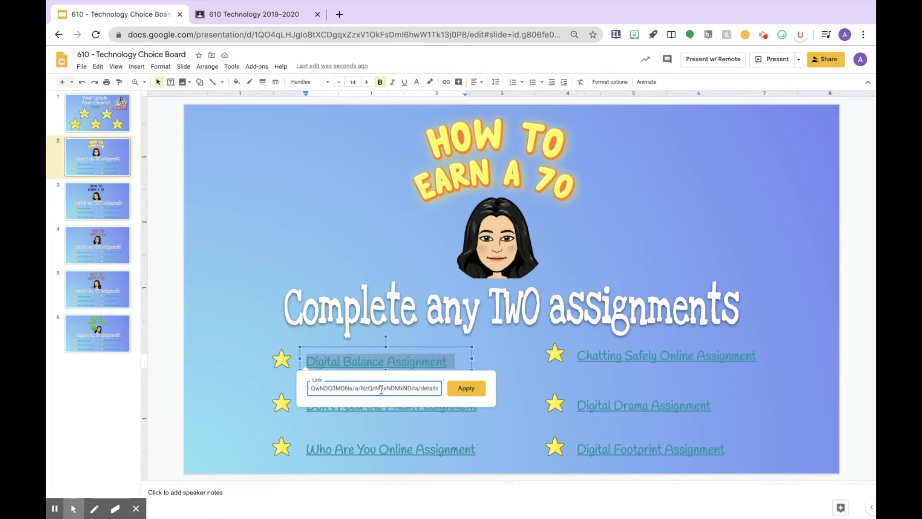
{"action": "left_click_drag", "start_coordinate": [315, 387], "coordinate": [381, 387]}
{"action": "left_click", "coordinate": [428, 387]}
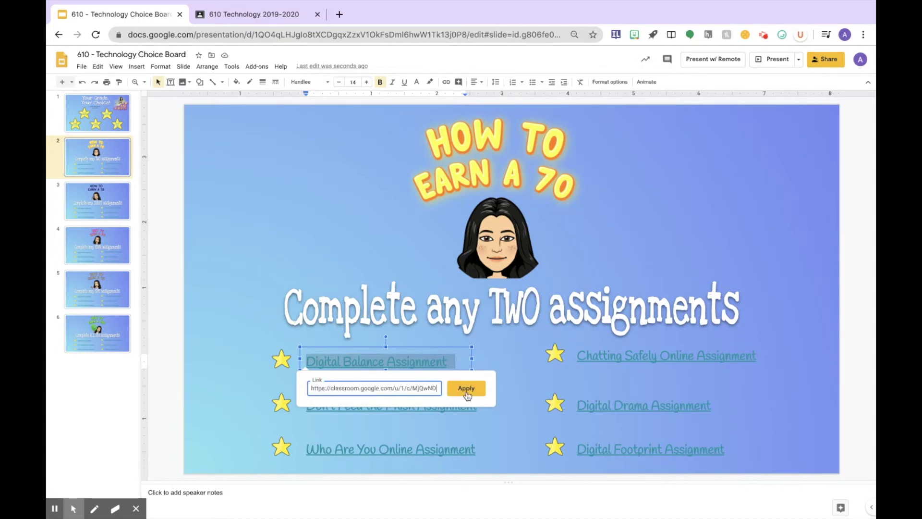
{"action": "key", "text": "ctrl+a"}
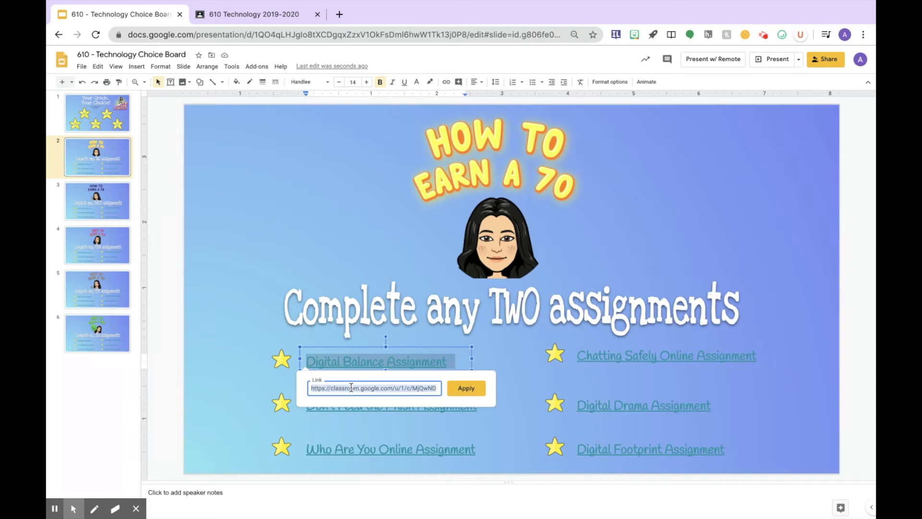
{"action": "key", "text": "BackSpace"}
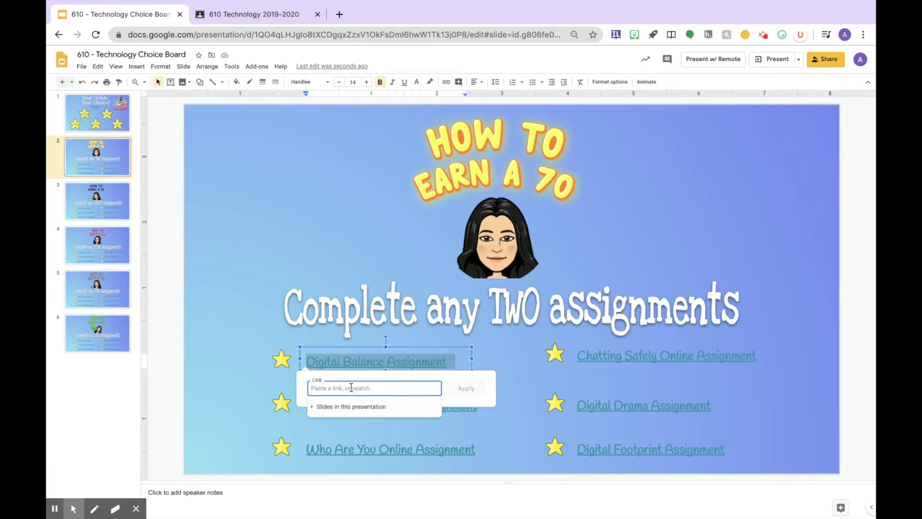
{"action": "left_click", "coordinate": [235, 16]}
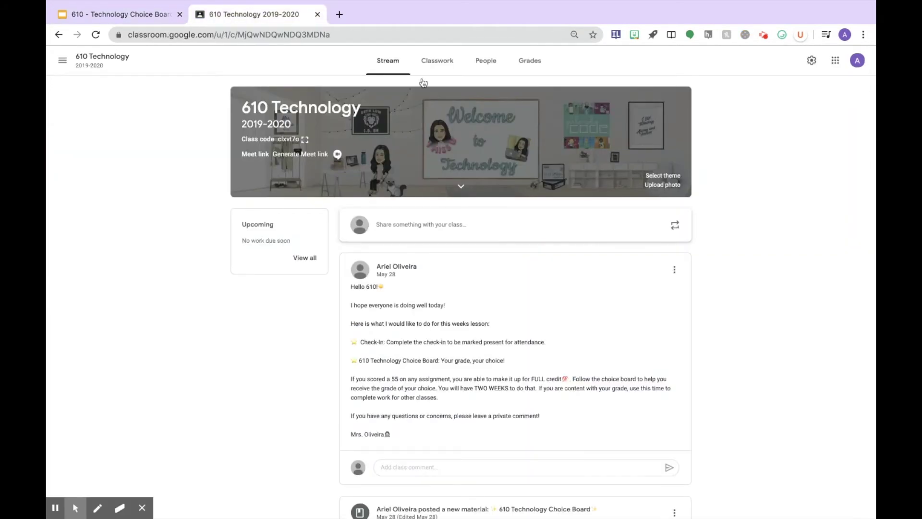
- Copy the web address of the Digital Balance Assignment from Classwork's Digital Citizenship topic
{"action": "left_click", "coordinate": [436, 61]}
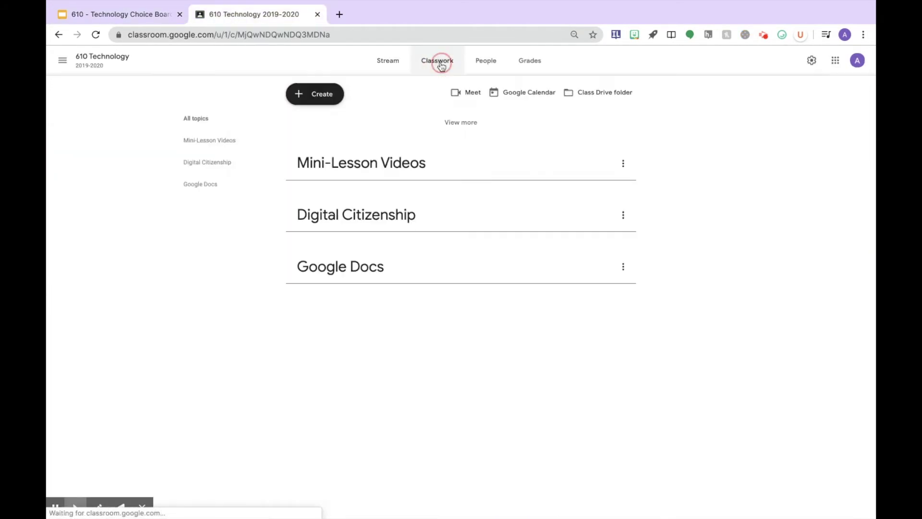
{"action": "left_click", "coordinate": [225, 165]}
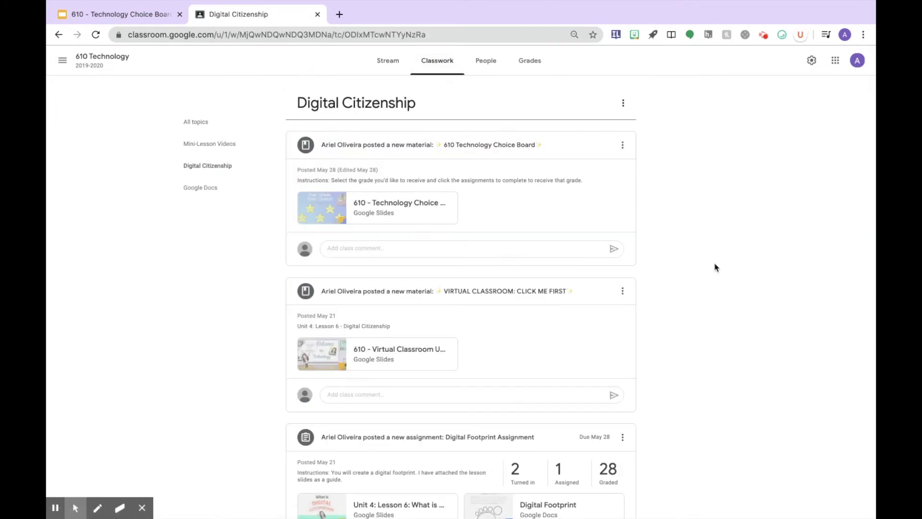
{"action": "scroll", "coordinate": [716, 267], "scroll_direction": "down", "scroll_amount": 8}
{"action": "scroll", "coordinate": [716, 268], "scroll_direction": "down", "scroll_amount": 10}
{"action": "left_click", "coordinate": [517, 375]}
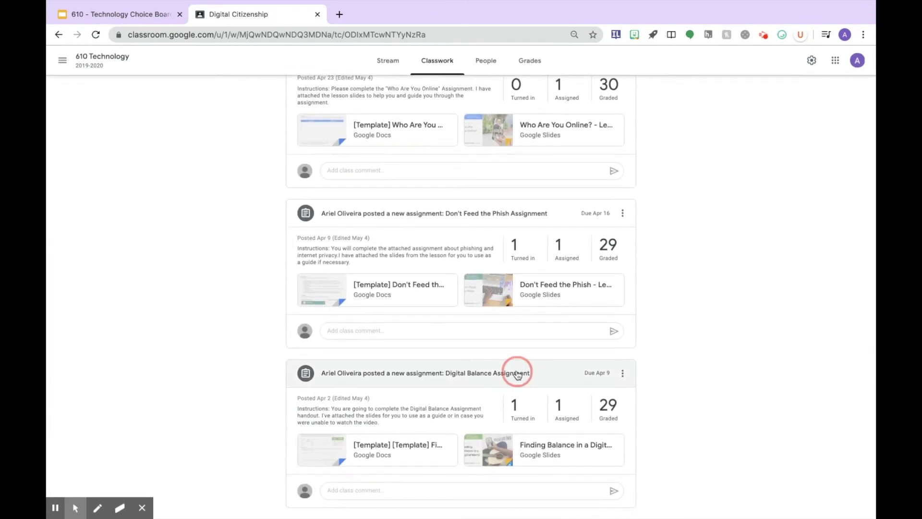
{"action": "left_click", "coordinate": [427, 71]}
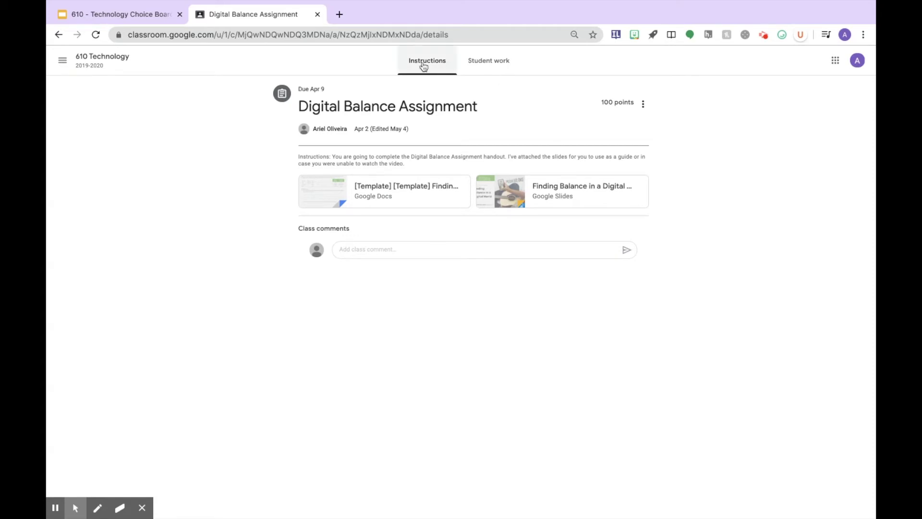
{"action": "left_click", "coordinate": [456, 34]}
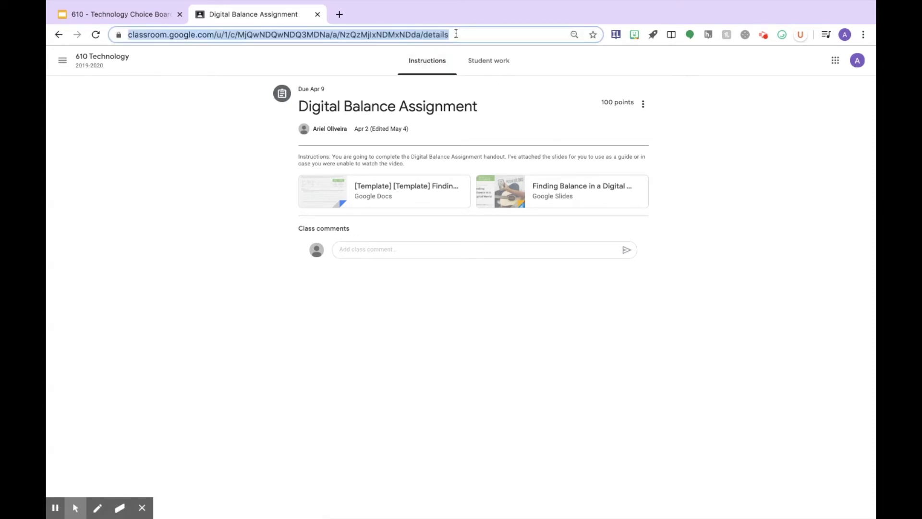
{"action": "left_click", "coordinate": [109, 18]}
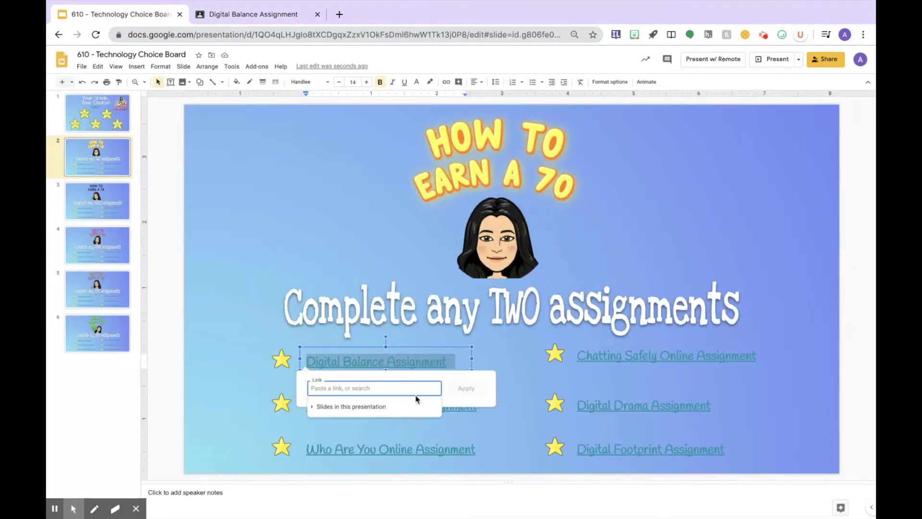
- Paste the Classroom assignment address as the Digital Balance Assignment link and apply it
{"action": "key", "text": "ctrl+v"}
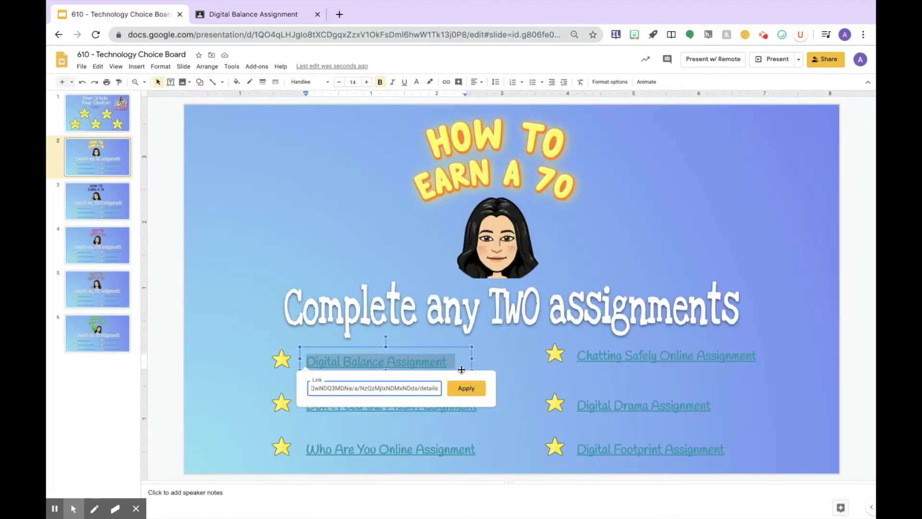
{"action": "left_click", "coordinate": [467, 389]}
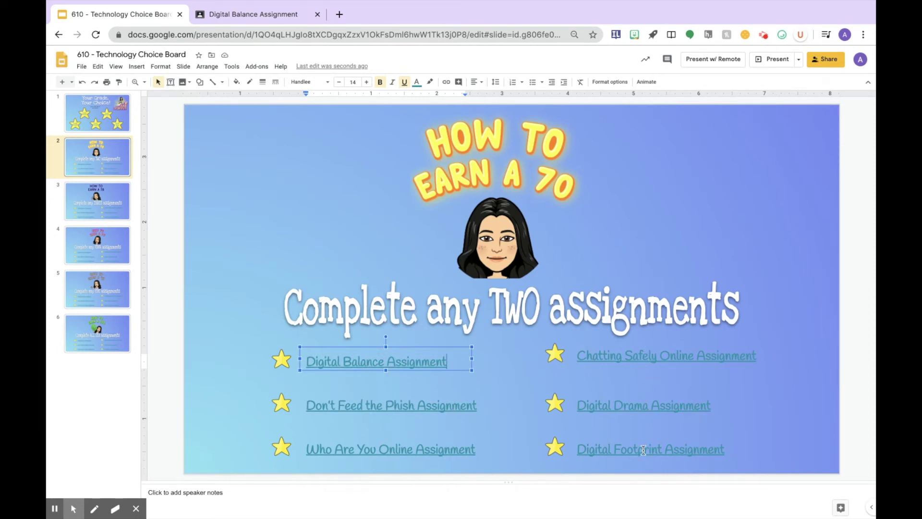
{"action": "left_click", "coordinate": [122, 174]}
{"action": "right_click", "coordinate": [122, 174]}
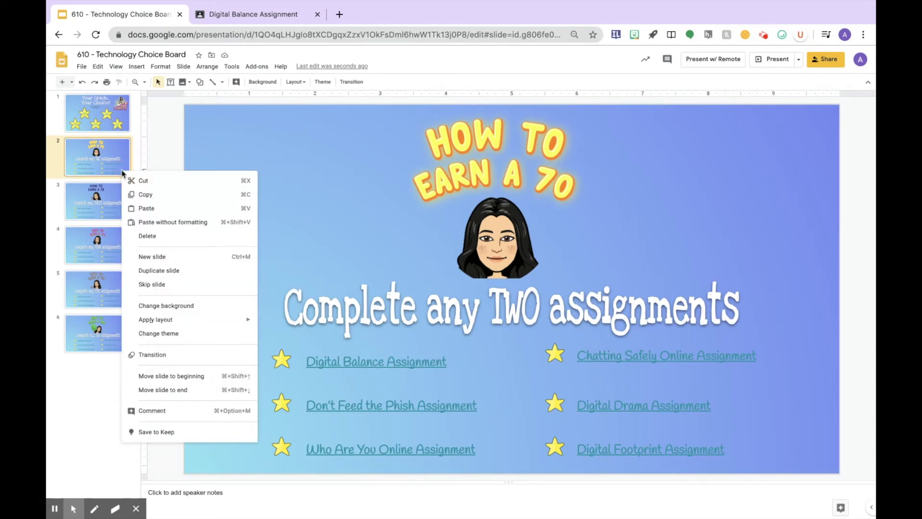
- Duplicate the How to Earn a 70 slide, delete the copy, and browse to the 85 slide
{"action": "left_click", "coordinate": [185, 271]}
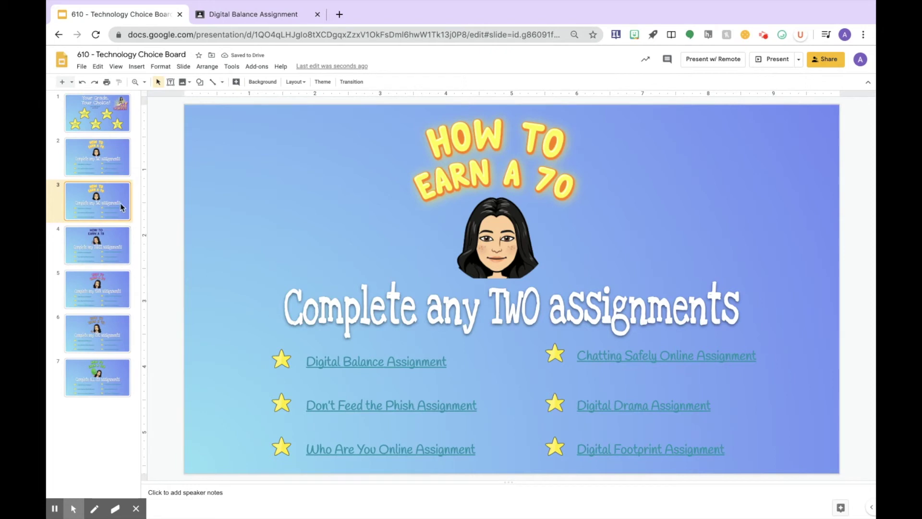
{"action": "key", "text": "Delete"}
{"action": "left_click", "coordinate": [114, 155]}
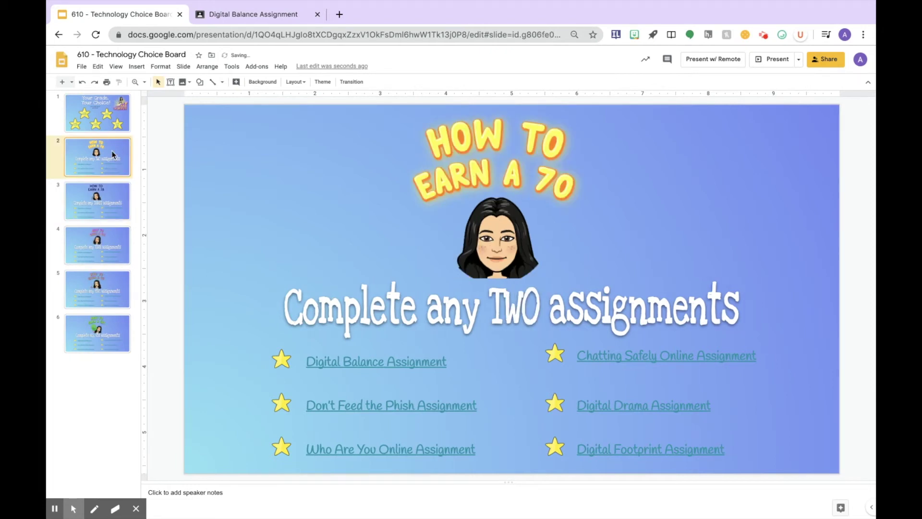
{"action": "key", "text": "Down"}
{"action": "key", "text": "Down"}
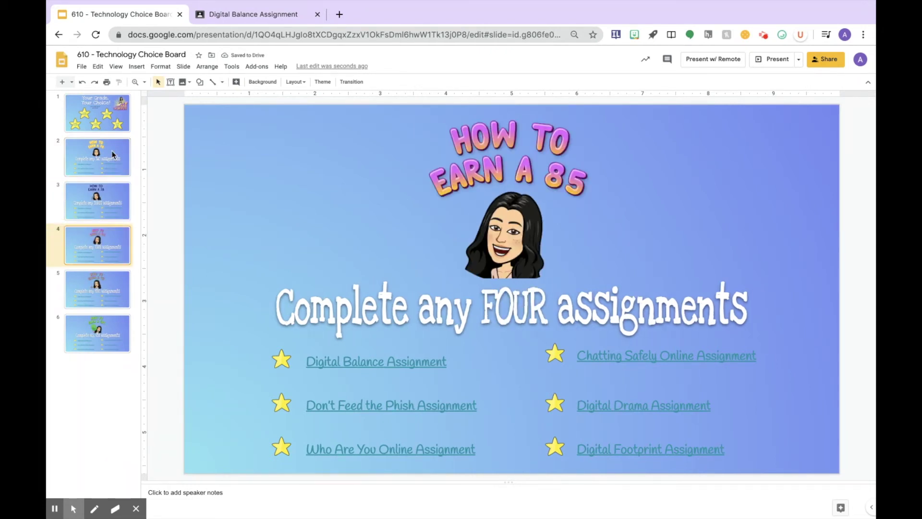
{"action": "key", "text": "Down"}
{"action": "key", "text": "Down"}
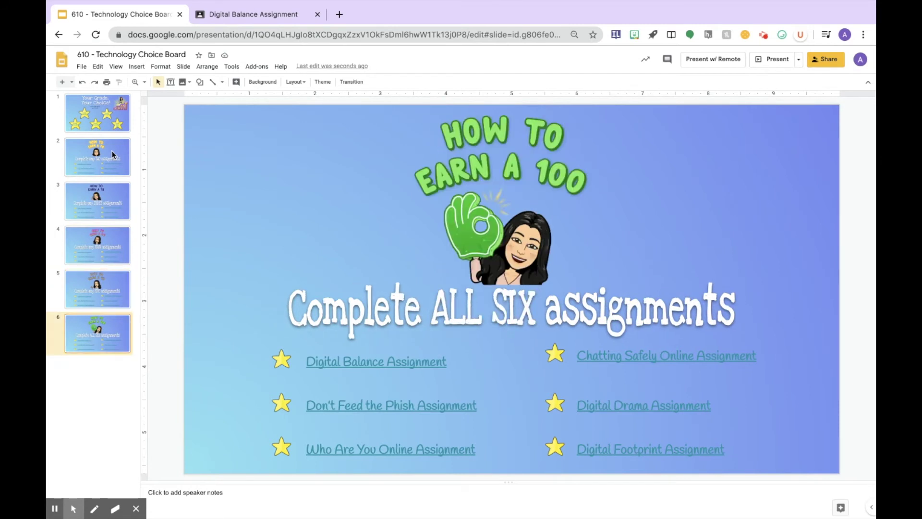
- Duplicate the How to Earn a 70 slide again, inspect the copy's heading and text, then delete it
{"action": "left_click", "coordinate": [107, 167]}
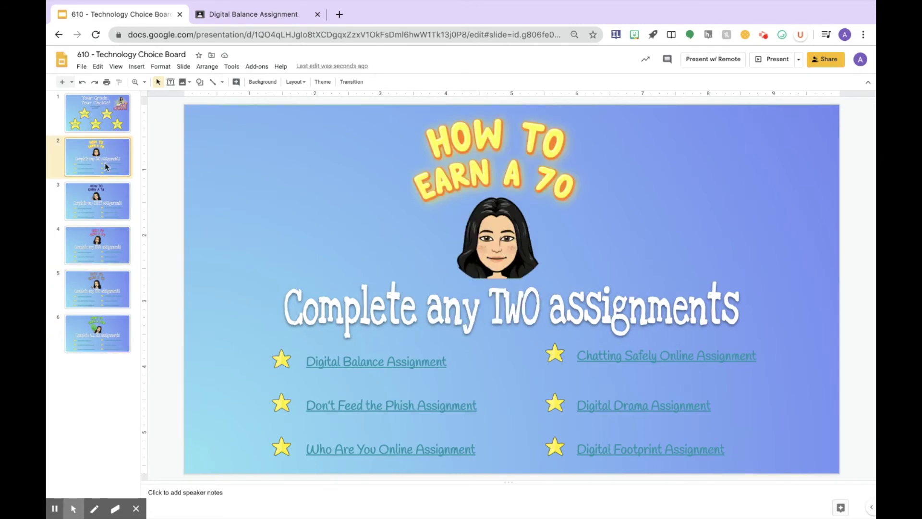
{"action": "right_click", "coordinate": [107, 167]}
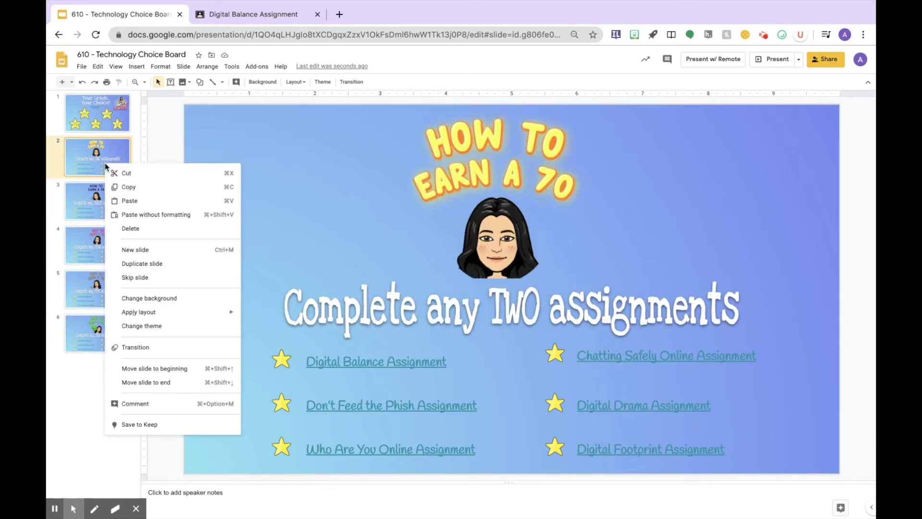
{"action": "left_click", "coordinate": [163, 264]}
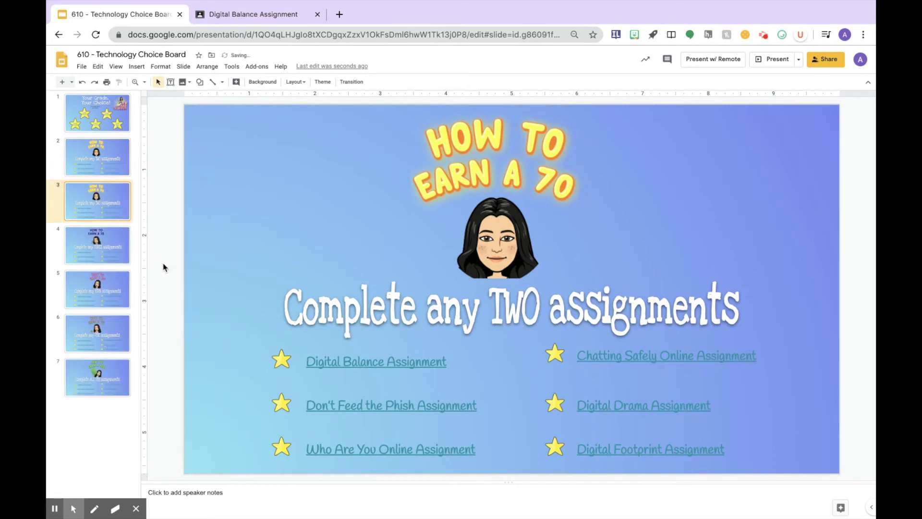
{"action": "left_click", "coordinate": [515, 197]}
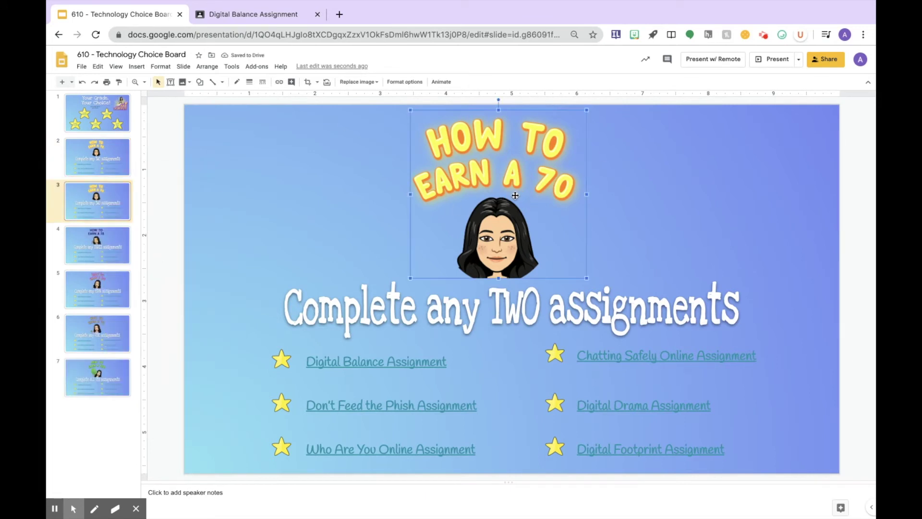
{"action": "left_click", "coordinate": [510, 319]}
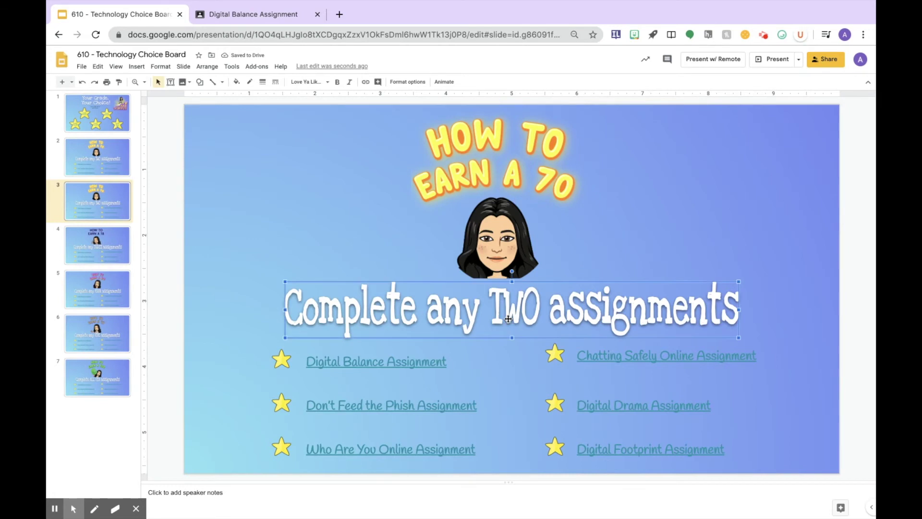
{"action": "left_click", "coordinate": [538, 209]}
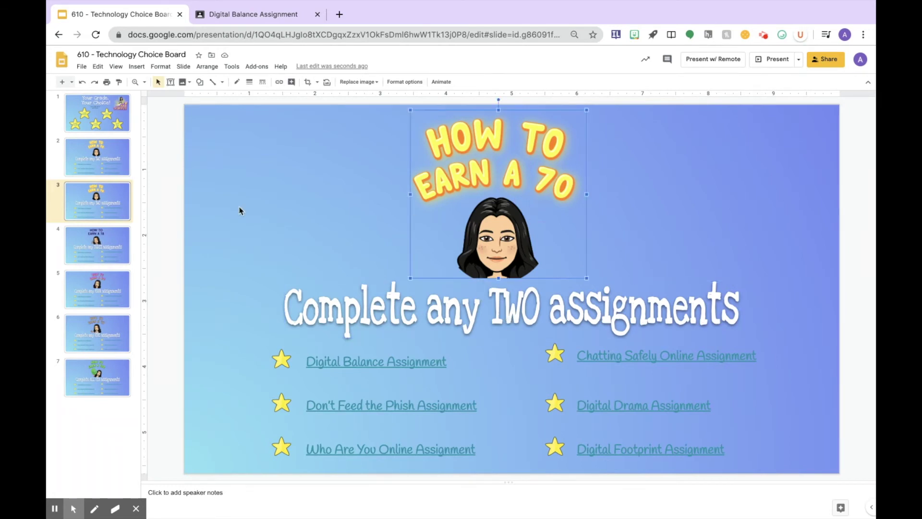
{"action": "left_click", "coordinate": [107, 206]}
{"action": "key", "text": "Delete"}
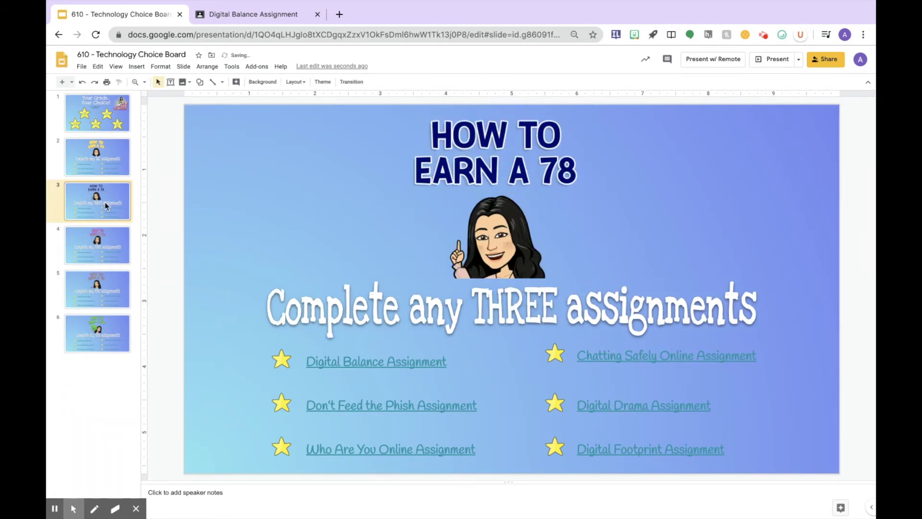
- Review the heading and assignment-count text on the 78, 85, 93 and 100 grade slides
{"action": "left_click", "coordinate": [479, 233]}
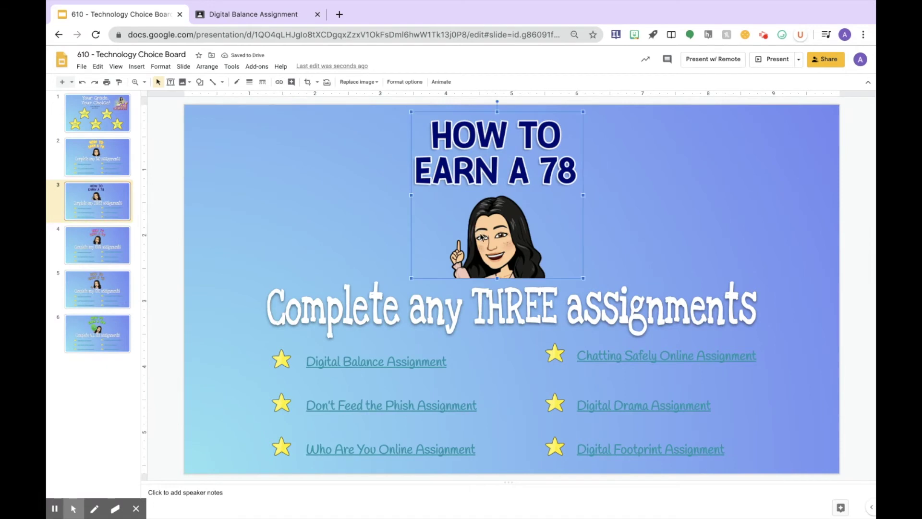
{"action": "left_click", "coordinate": [504, 298]}
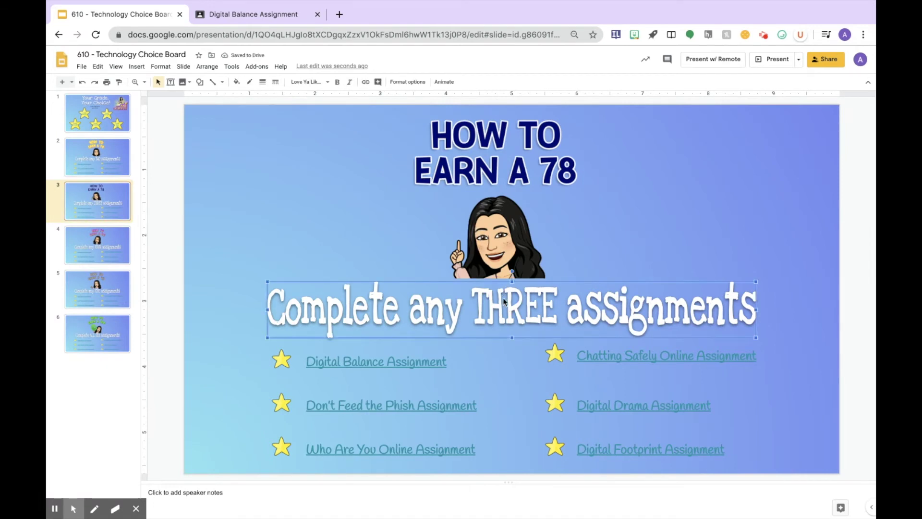
{"action": "left_click", "coordinate": [93, 261]}
{"action": "left_click", "coordinate": [537, 204]}
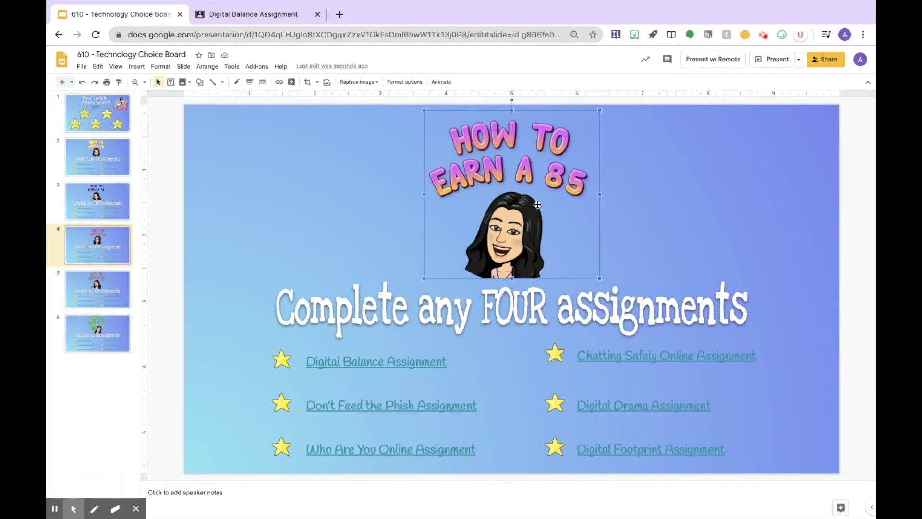
{"action": "left_click", "coordinate": [479, 308]}
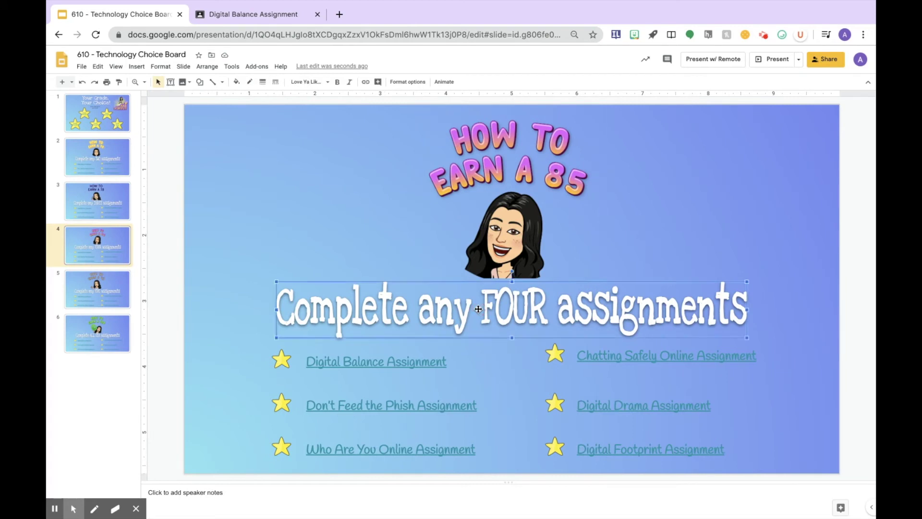
{"action": "left_click", "coordinate": [118, 301]}
{"action": "left_click", "coordinate": [502, 273]}
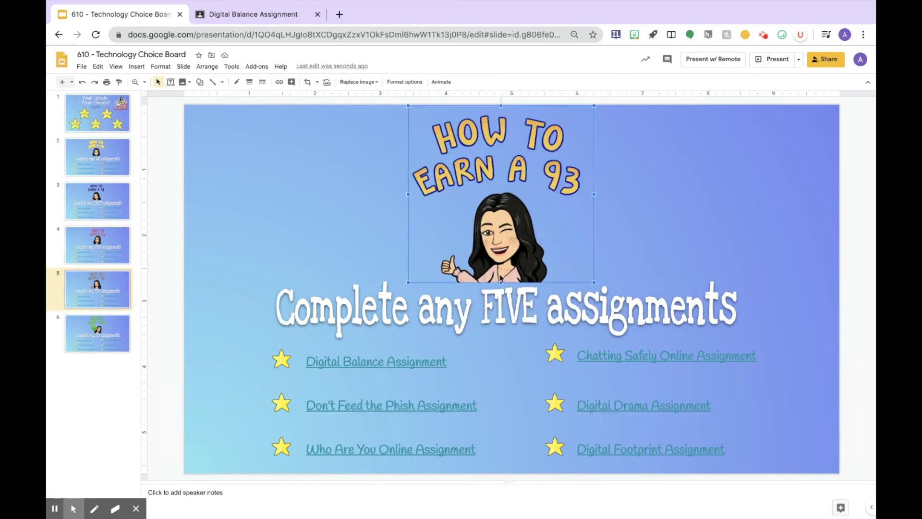
{"action": "left_click", "coordinate": [492, 298]}
{"action": "left_click", "coordinate": [119, 347]}
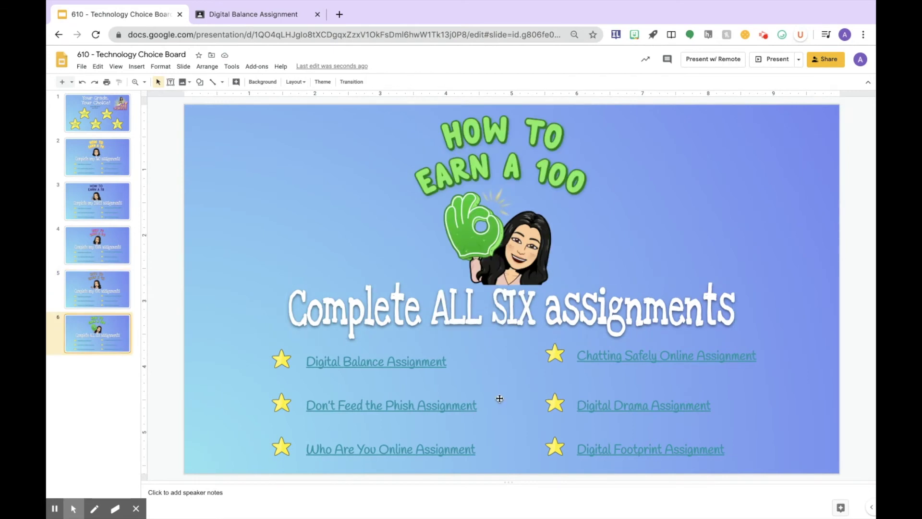
- Relink the title slide's 'How to Earn a 85' star text to Slide 4
{"action": "left_click", "coordinate": [101, 123]}
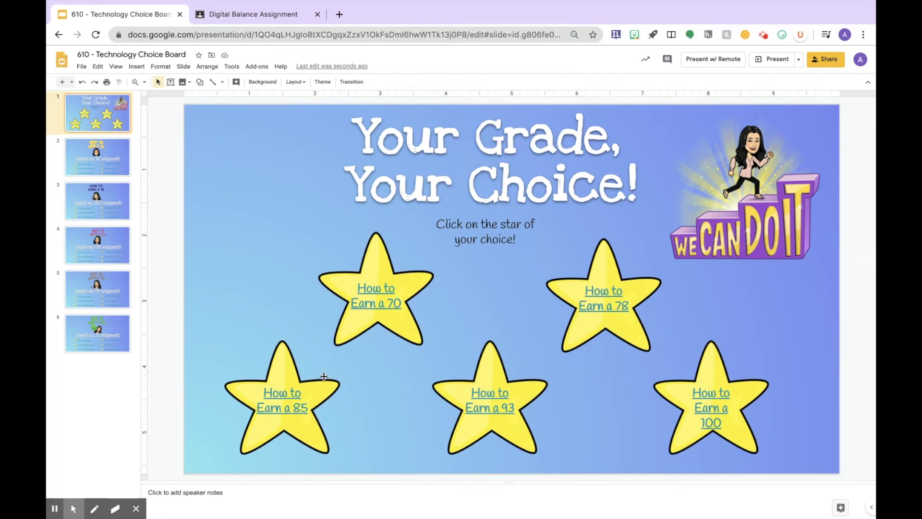
{"action": "left_click", "coordinate": [303, 398]}
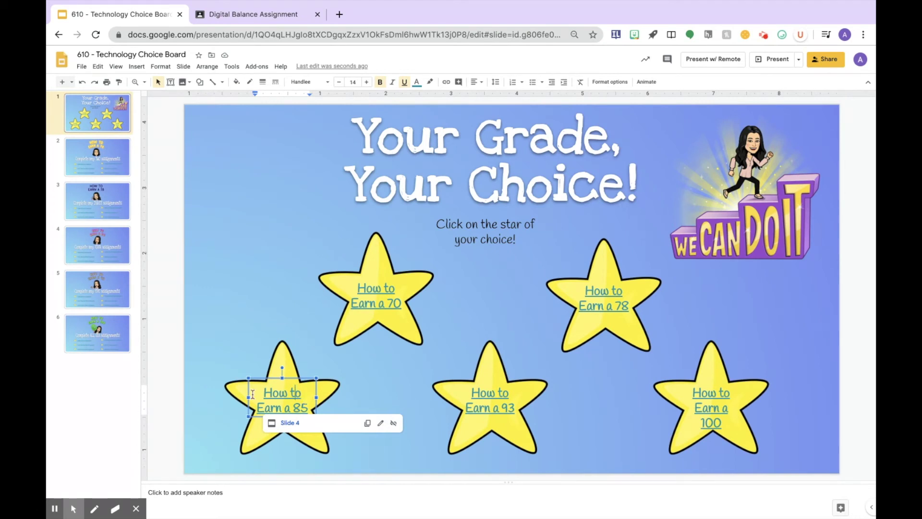
{"action": "left_click_drag", "start_coordinate": [265, 397], "coordinate": [311, 410]}
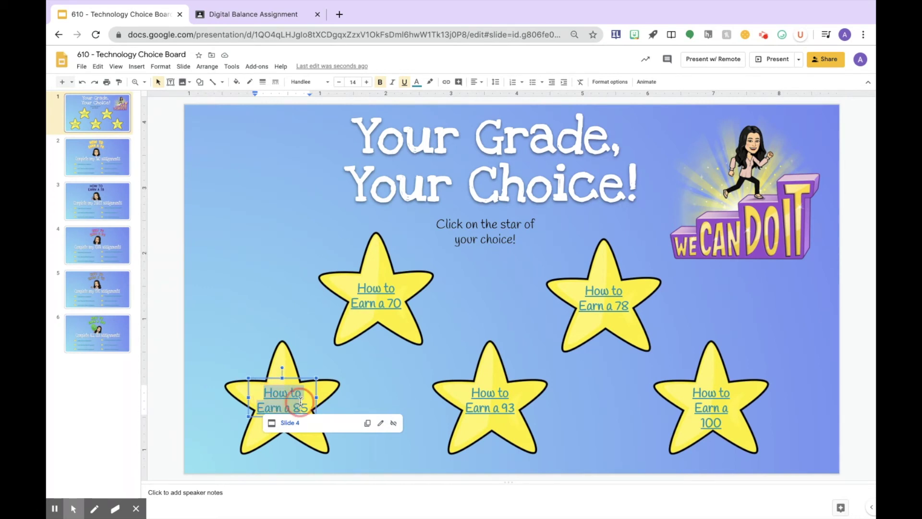
{"action": "left_click", "coordinate": [381, 424]}
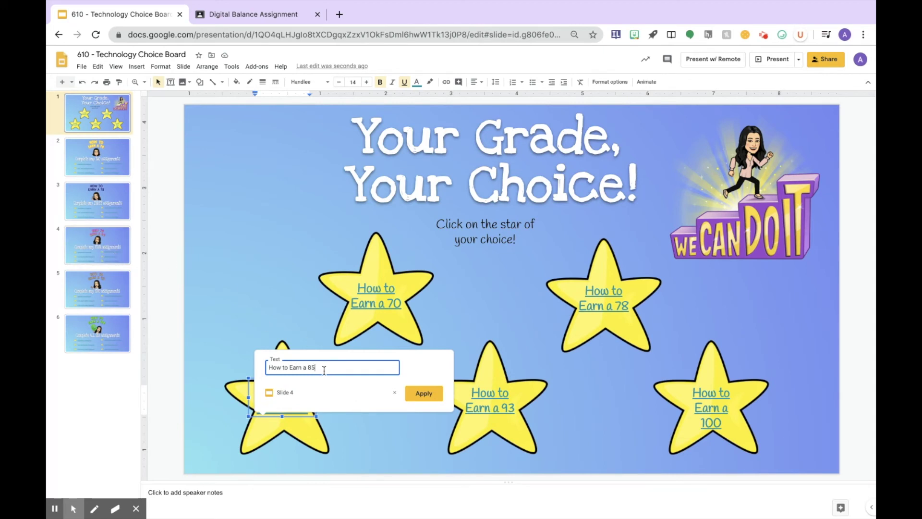
{"action": "left_click", "coordinate": [393, 392]}
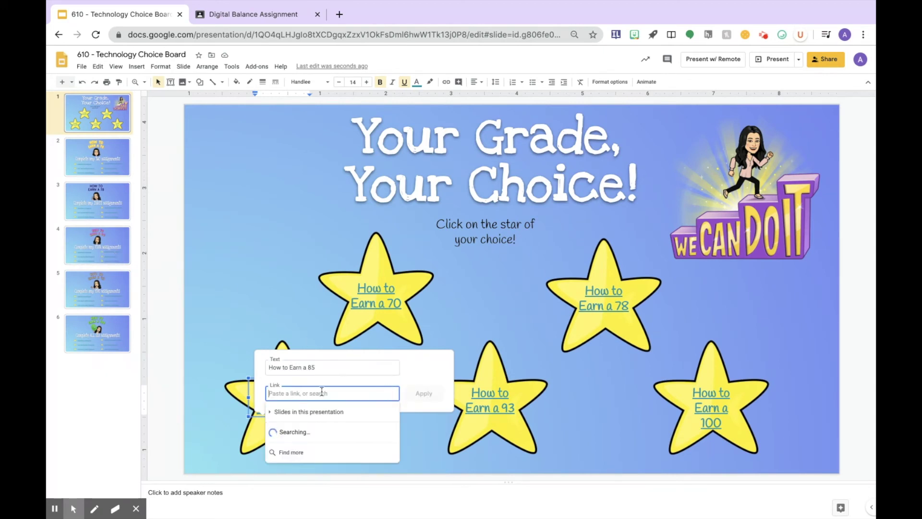
{"action": "left_click", "coordinate": [290, 413]}
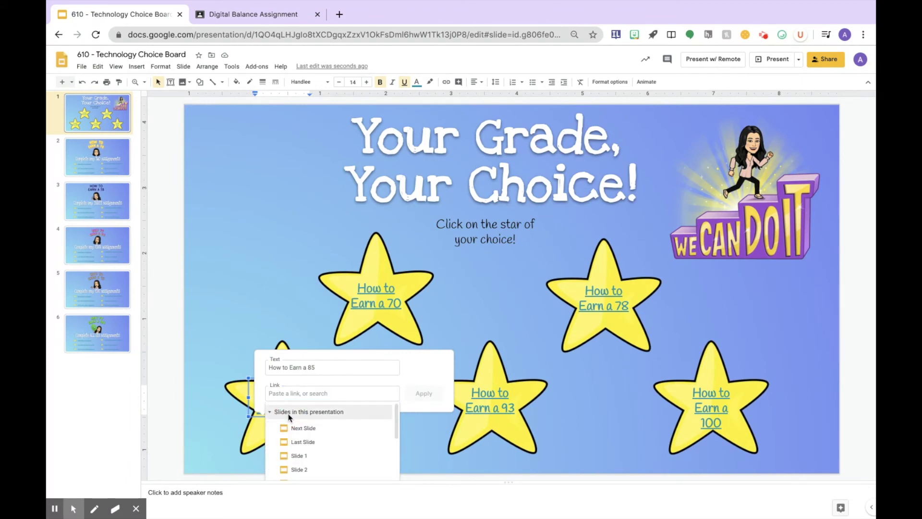
{"action": "scroll", "coordinate": [340, 449], "scroll_direction": "down", "scroll_amount": 3}
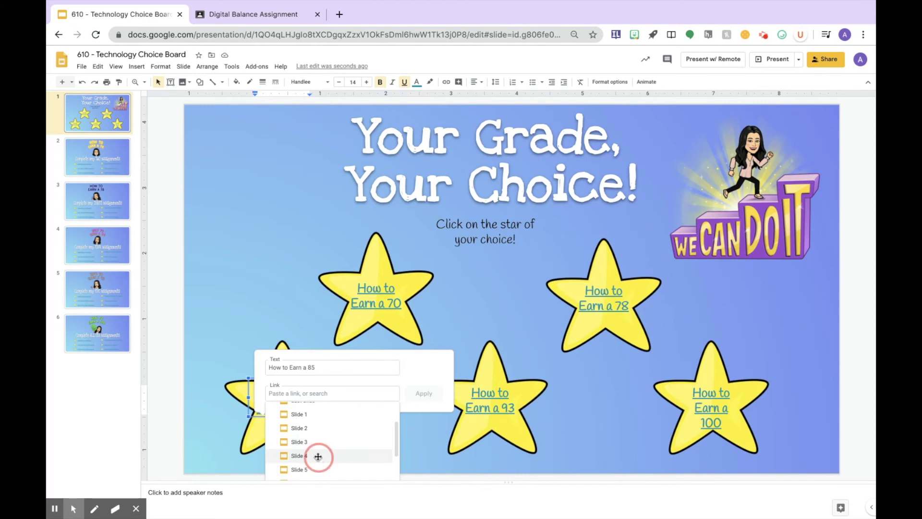
{"action": "left_click", "coordinate": [319, 459]}
{"action": "left_click", "coordinate": [424, 393]}
{"action": "left_click", "coordinate": [393, 399]}
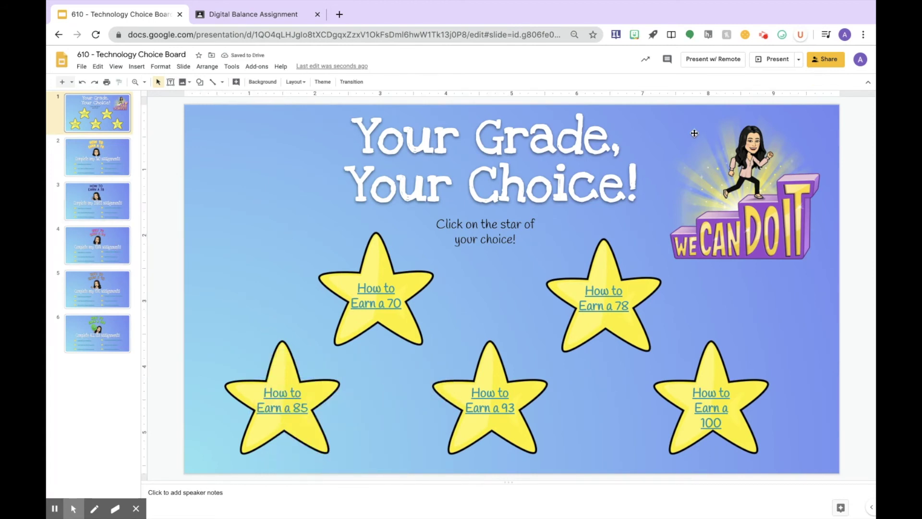
{"action": "left_click", "coordinate": [780, 61]}
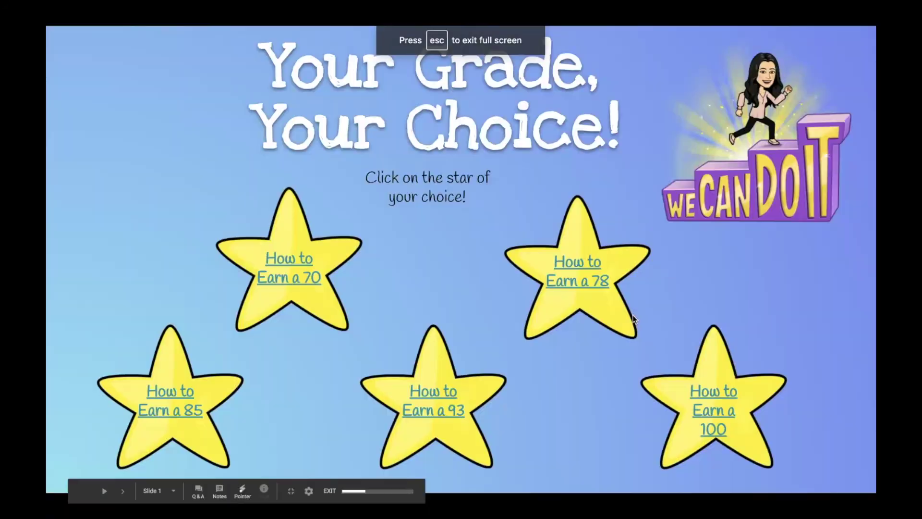
{"action": "left_click", "coordinate": [441, 414]}
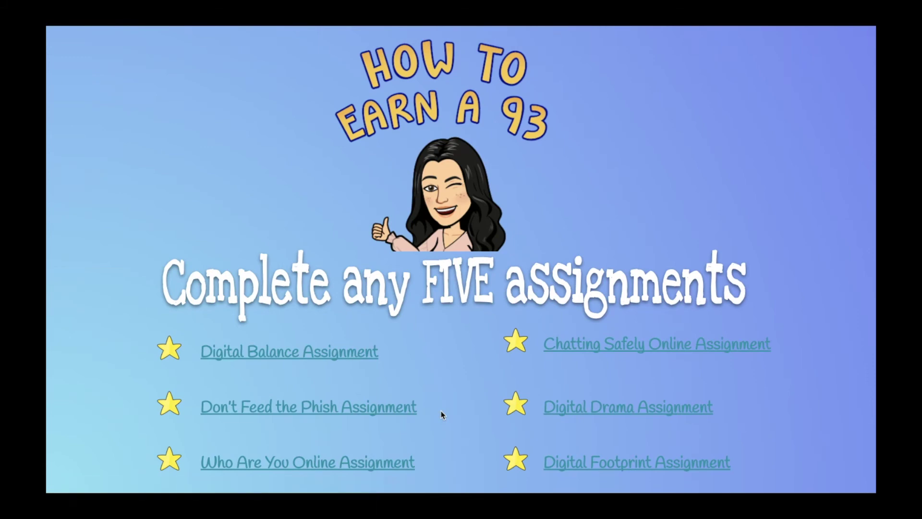
{"action": "key", "text": "Escape"}
{"action": "left_click", "coordinate": [119, 123]}
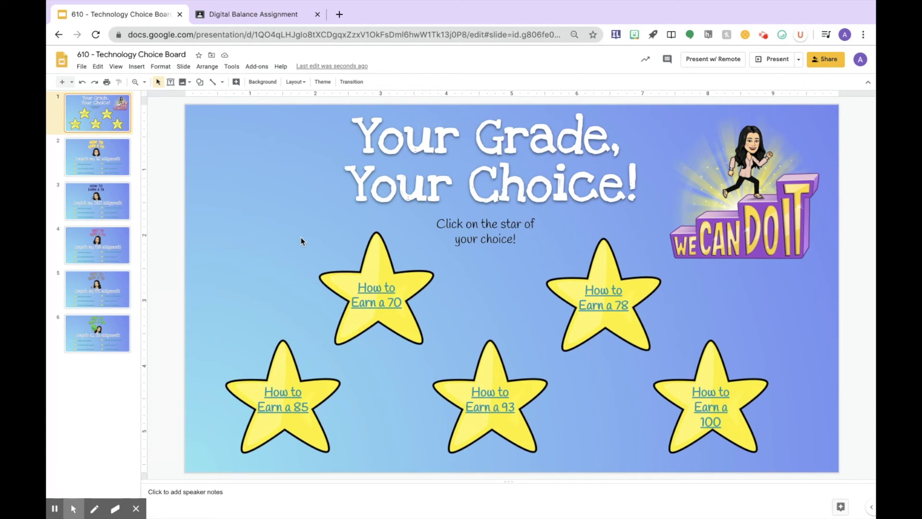
{"action": "left_click", "coordinate": [115, 168]}
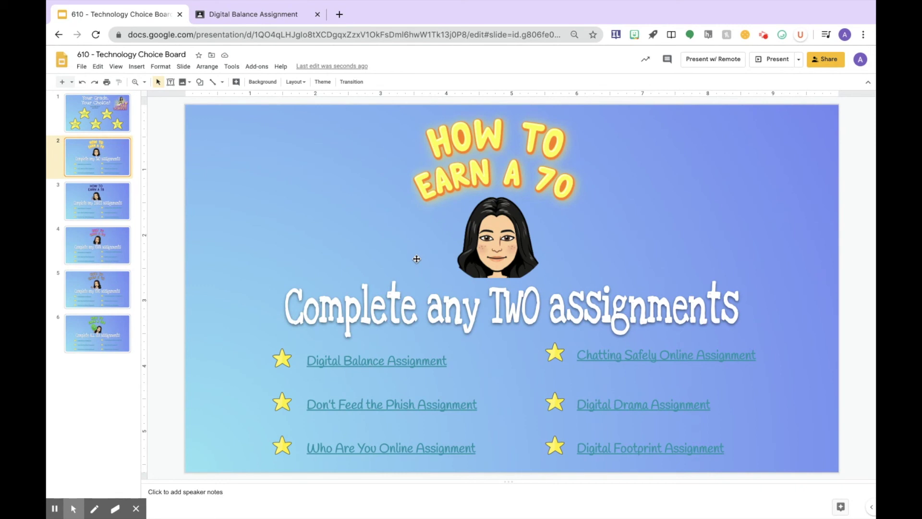
{"action": "left_click", "coordinate": [98, 107]}
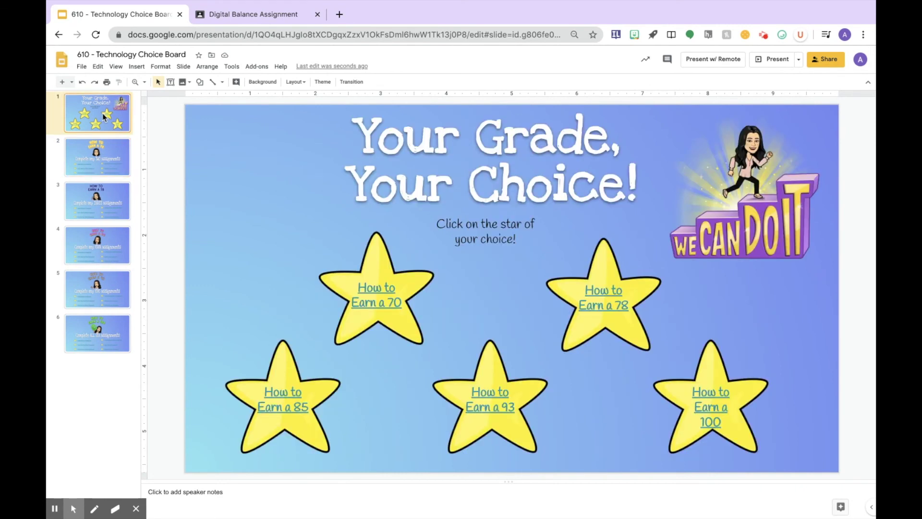
{"action": "left_click", "coordinate": [84, 66]}
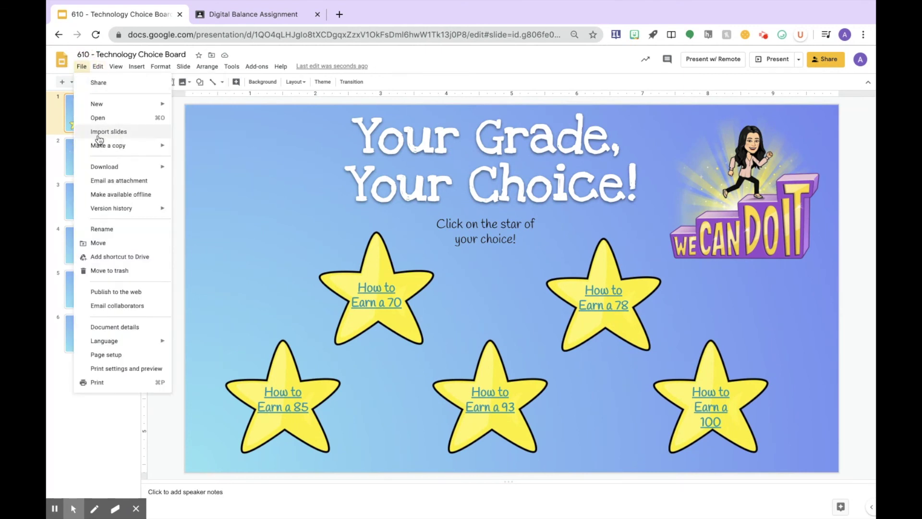
{"action": "mouse_move", "coordinate": [99, 146]}
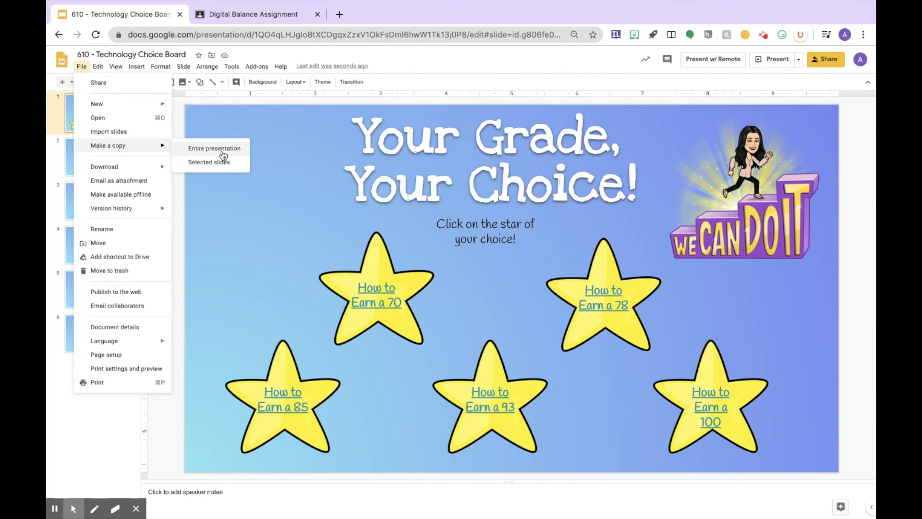
{"action": "left_click", "coordinate": [191, 241]}
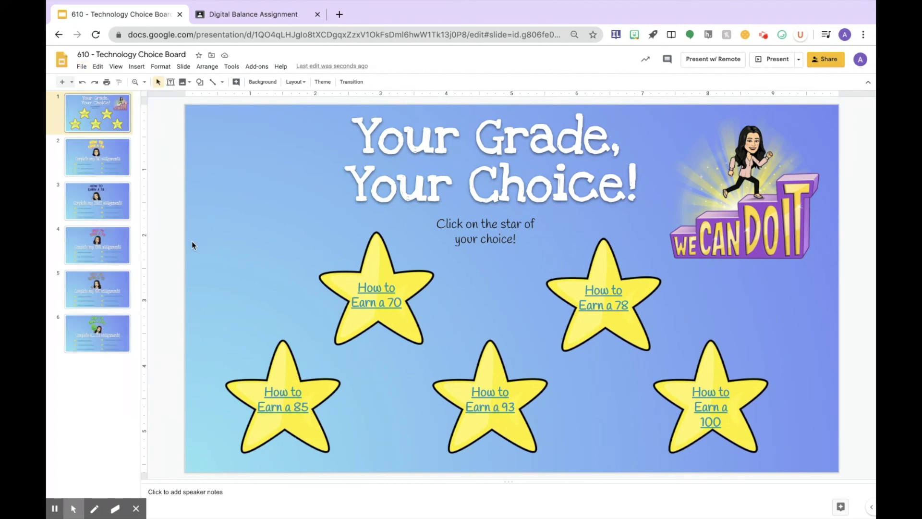
{"action": "left_click", "coordinate": [106, 152]}
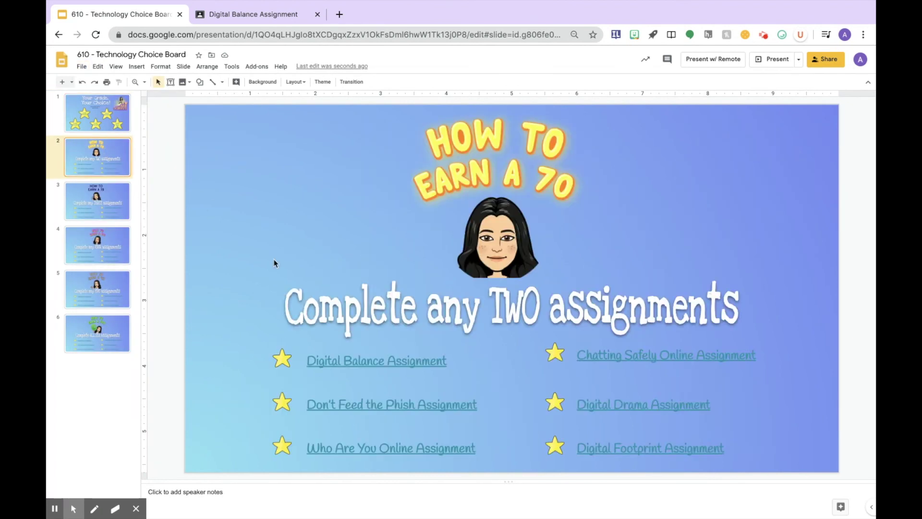
- Inspect the Digital Balance Assignment link's Classroom address, then return to the title slide
{"action": "left_click", "coordinate": [343, 360]}
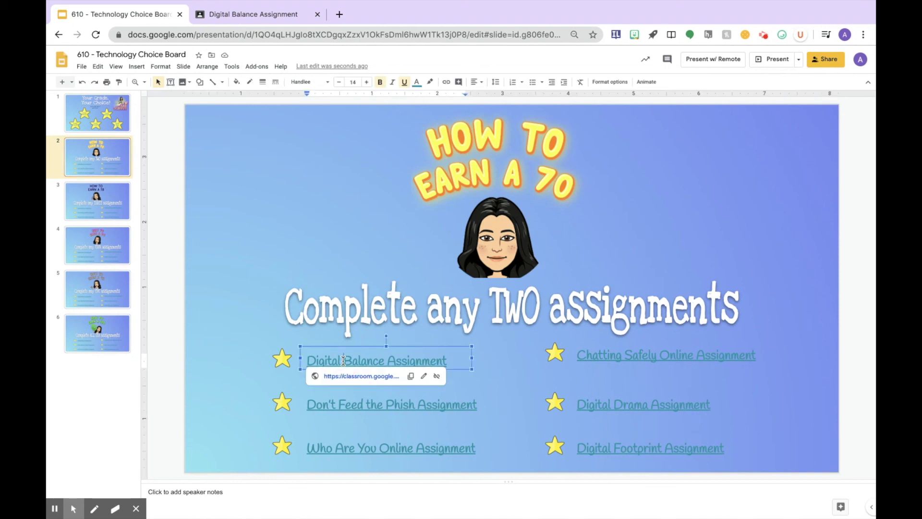
{"action": "left_click", "coordinate": [424, 377]}
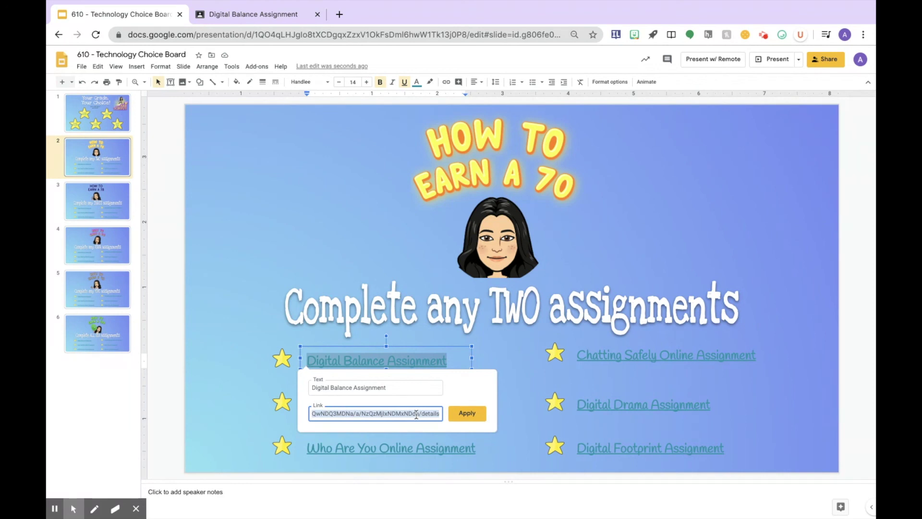
{"action": "left_click", "coordinate": [652, 230]}
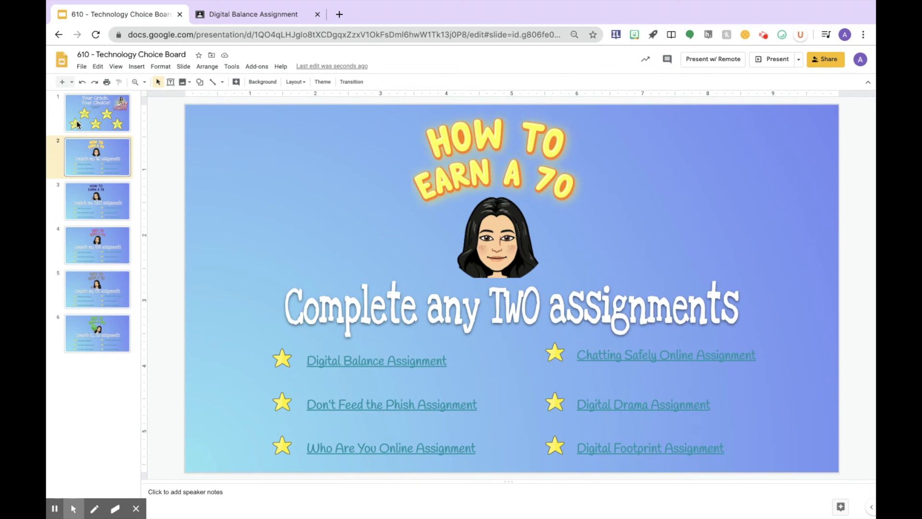
{"action": "left_click", "coordinate": [104, 121]}
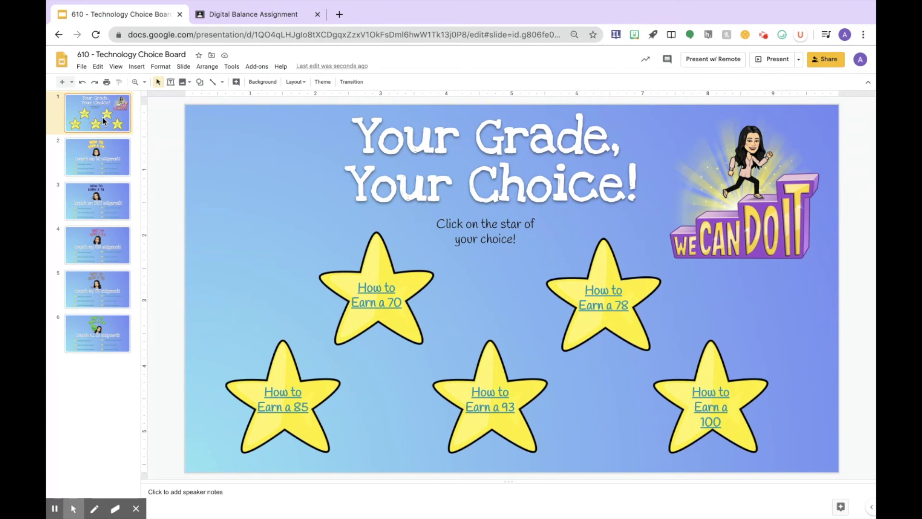
- Step down through the grade slides to the last one, then back up to the title slide
{"action": "key", "text": "Down"}
{"action": "key", "text": "Down"}
{"action": "key", "text": "Down"}
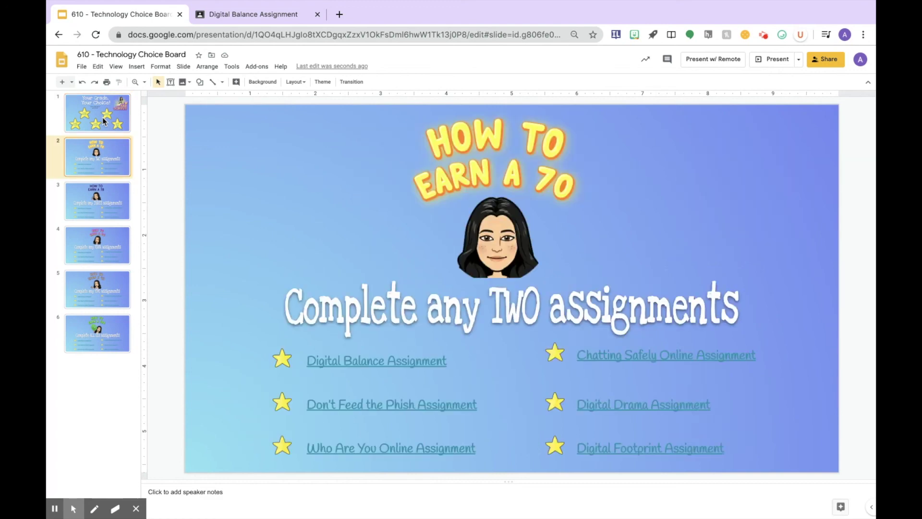
{"action": "key", "text": "Down"}
{"action": "key", "text": "Down"}
{"action": "key", "text": "Up"}
{"action": "key", "text": "Up"}
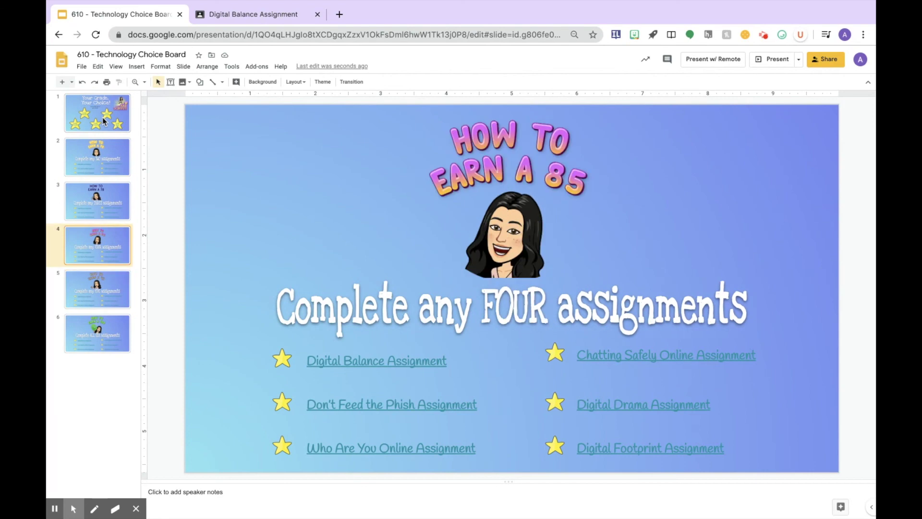
{"action": "key", "text": "Up"}
{"action": "key", "text": "Up"}
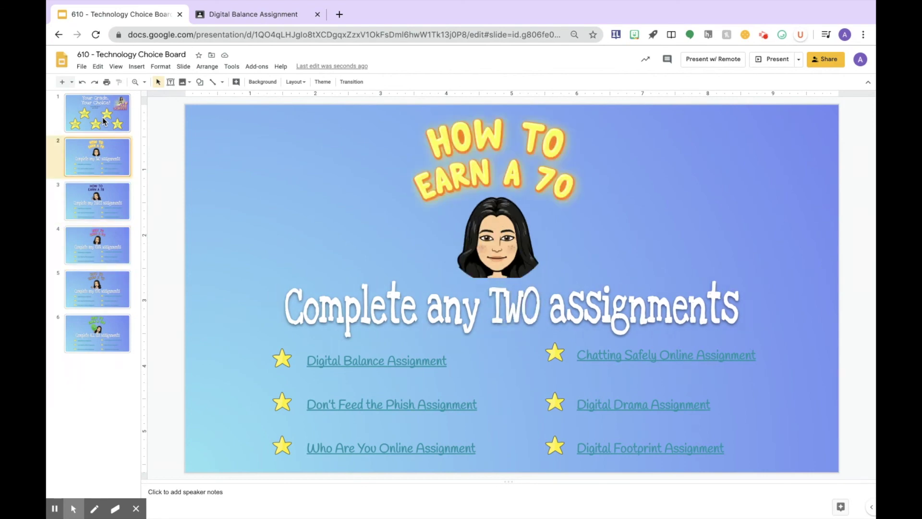
{"action": "key", "text": "Up"}
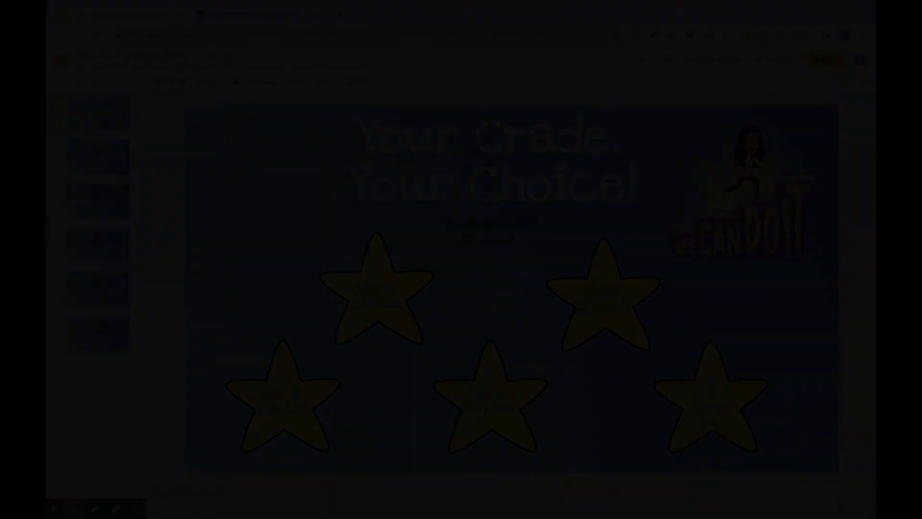